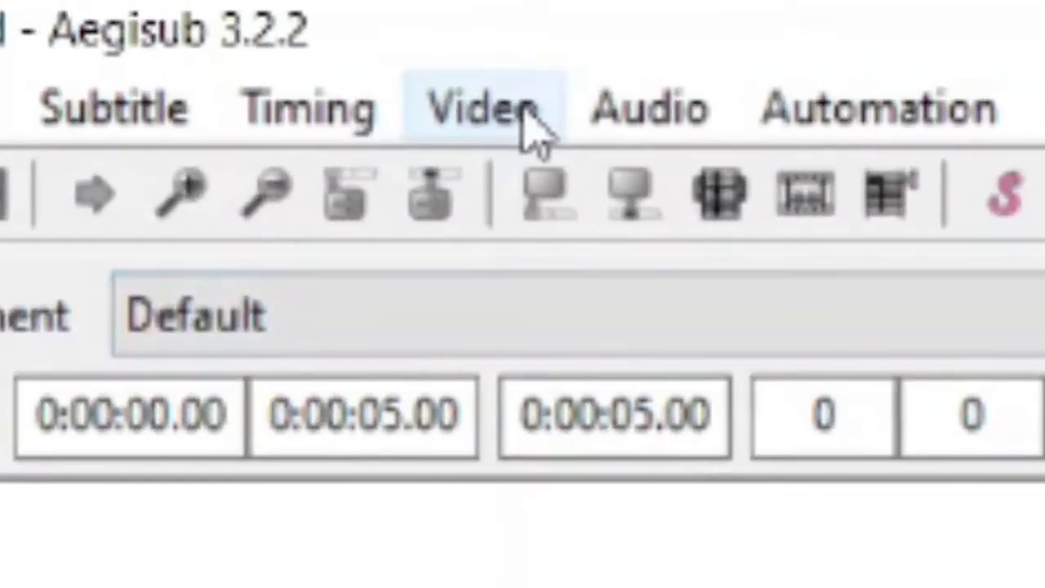
Load the cartoon video via Video > Open Video and select the subtitle edit box.
click(130, 23)
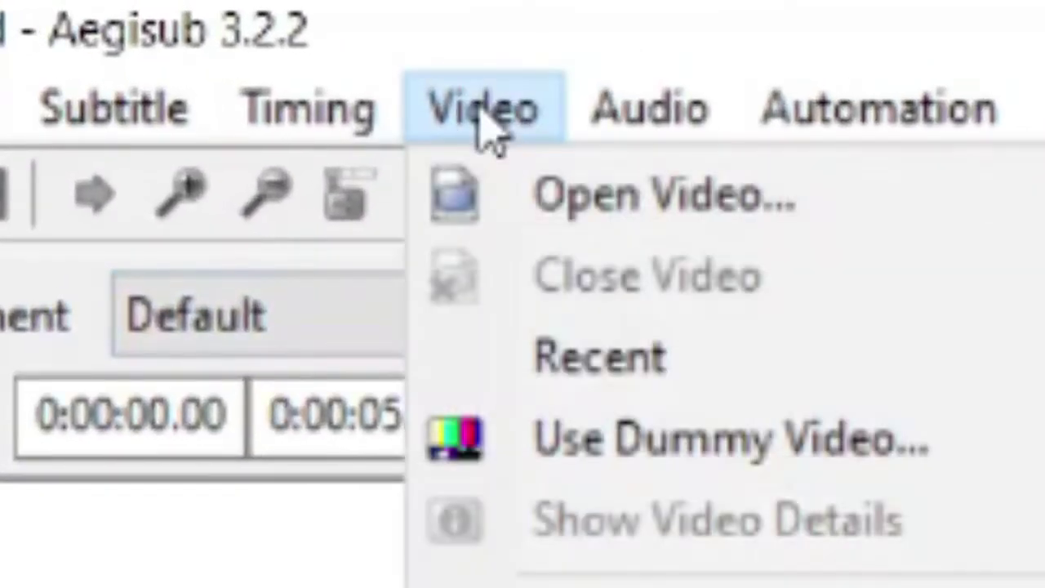
click(595, 190)
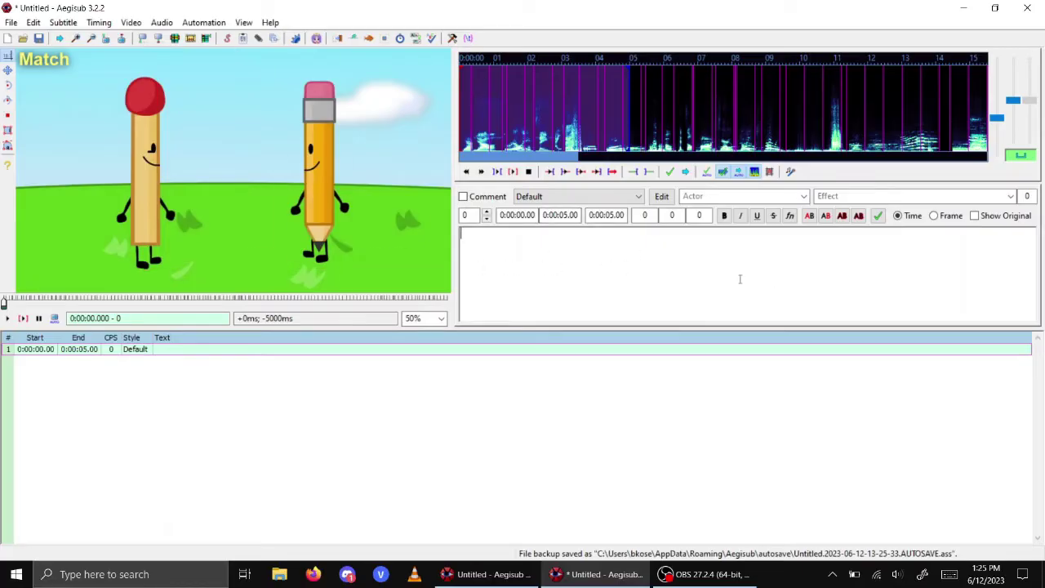
click(694, 275)
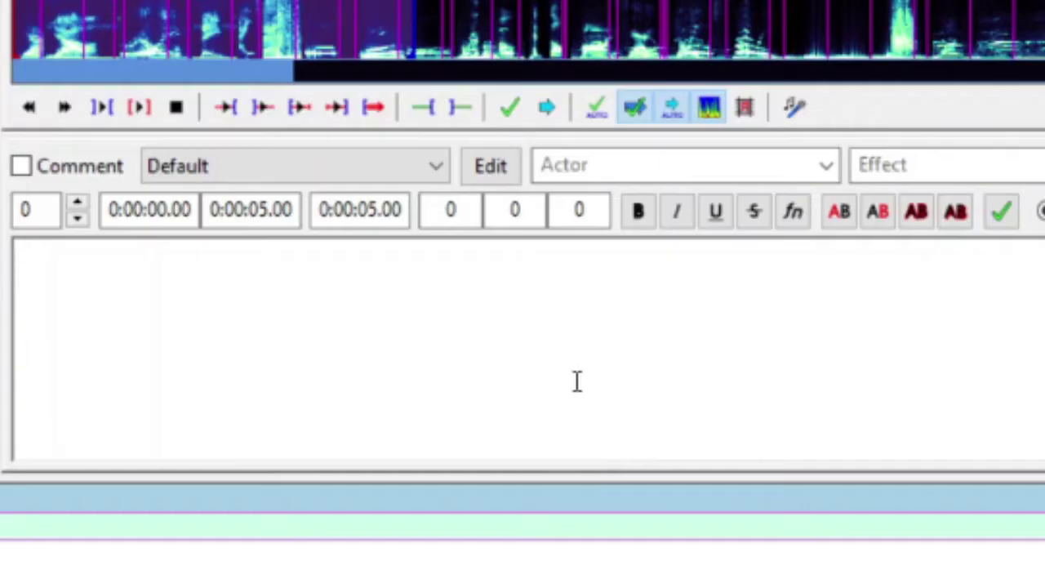
click(505, 168)
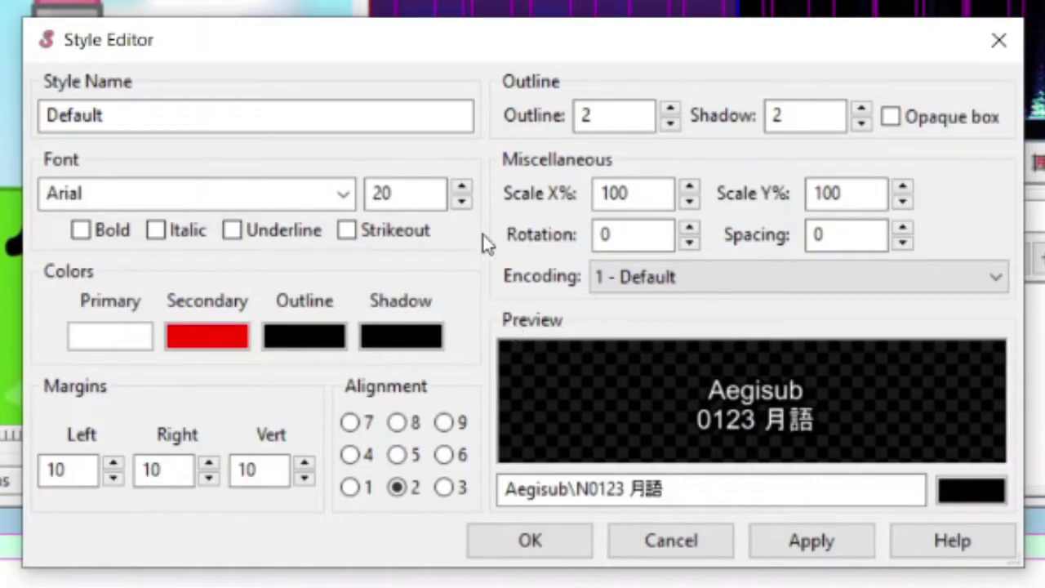
Reopen the Default style and set its font size to 60 with Bold on.
mouse_move(546, 60)
mouse_down()
mouse_move(655, 40)
mouse_move(546, 56)
mouse_up()
click(980, 38)
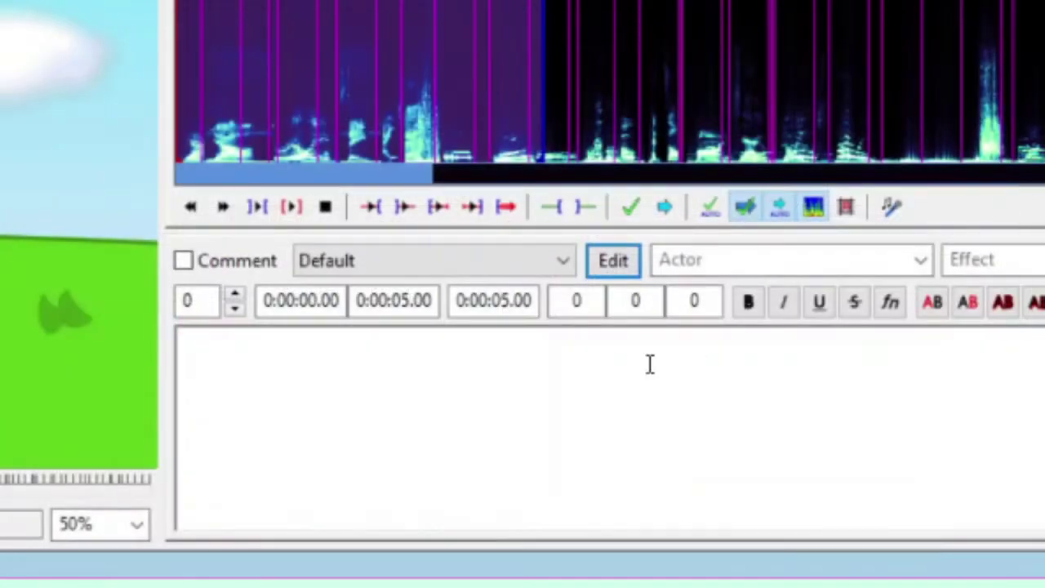
click(613, 260)
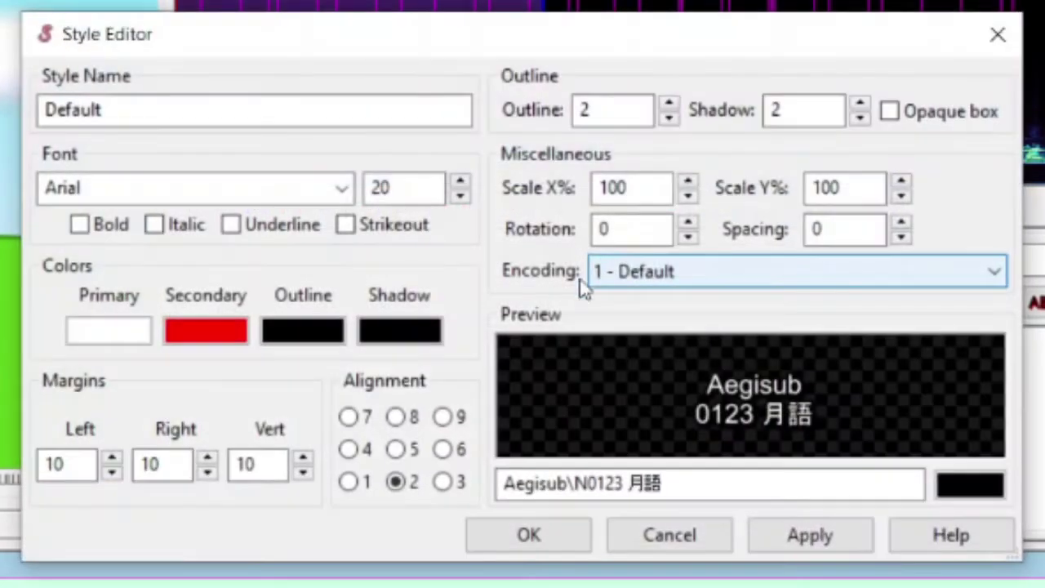
drag(423, 183, 384, 188)
double_click(425, 190)
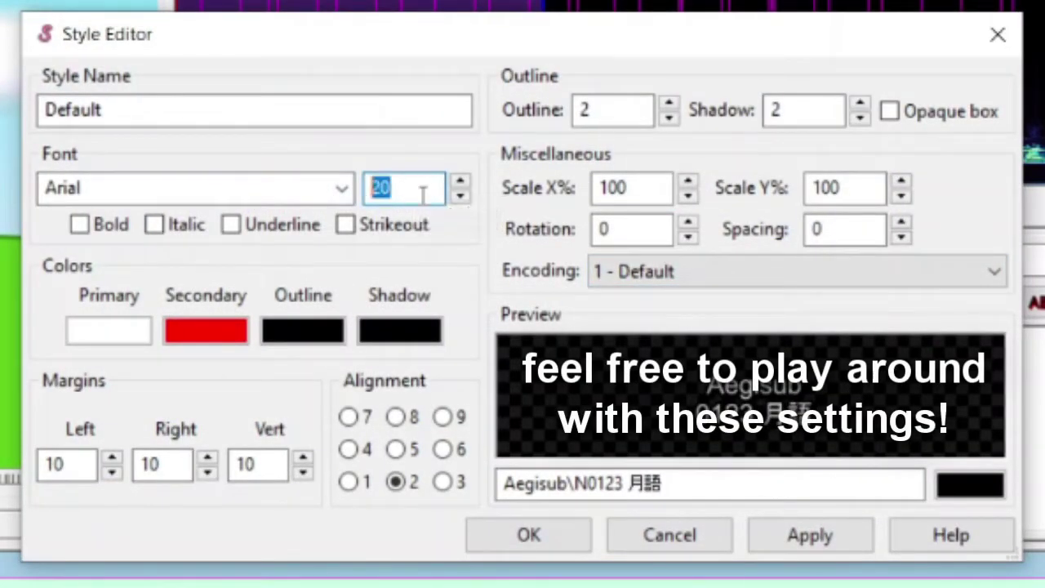
text(60)
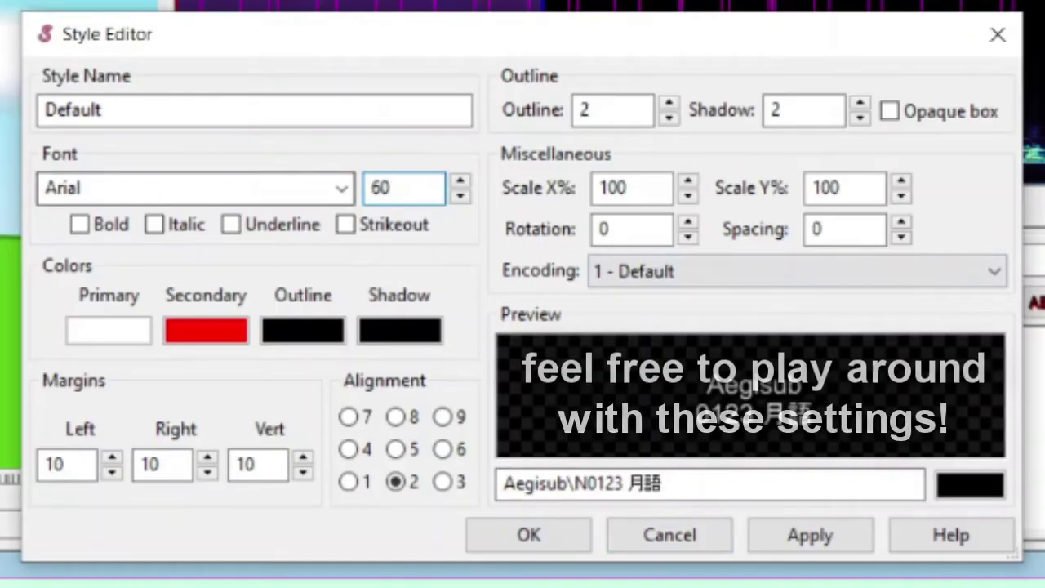
click(79, 225)
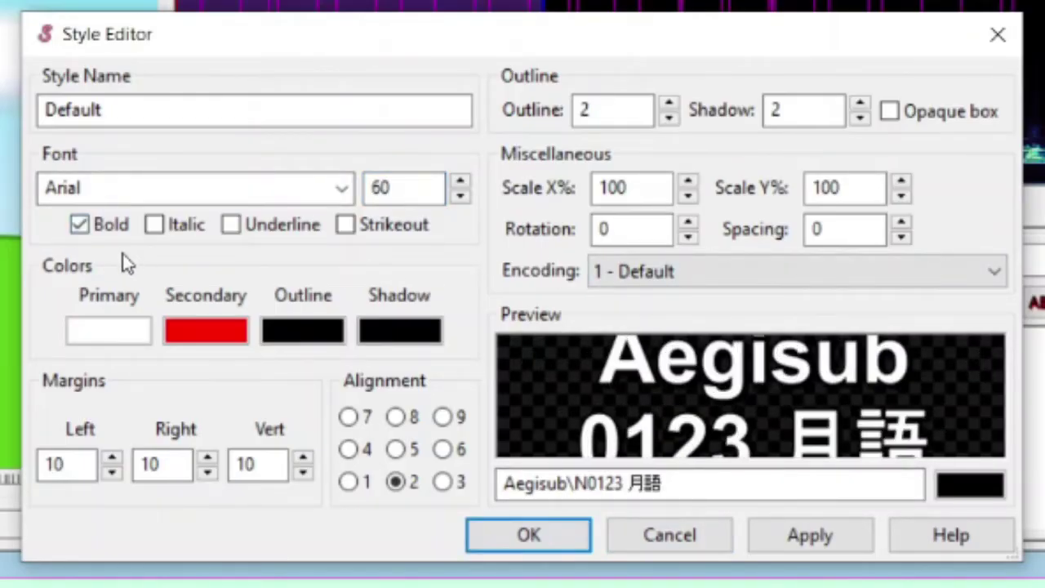
Keep Arial as the font and apply the style, leaving bottom-centre alignment 2.
double_click(342, 189)
click(342, 189)
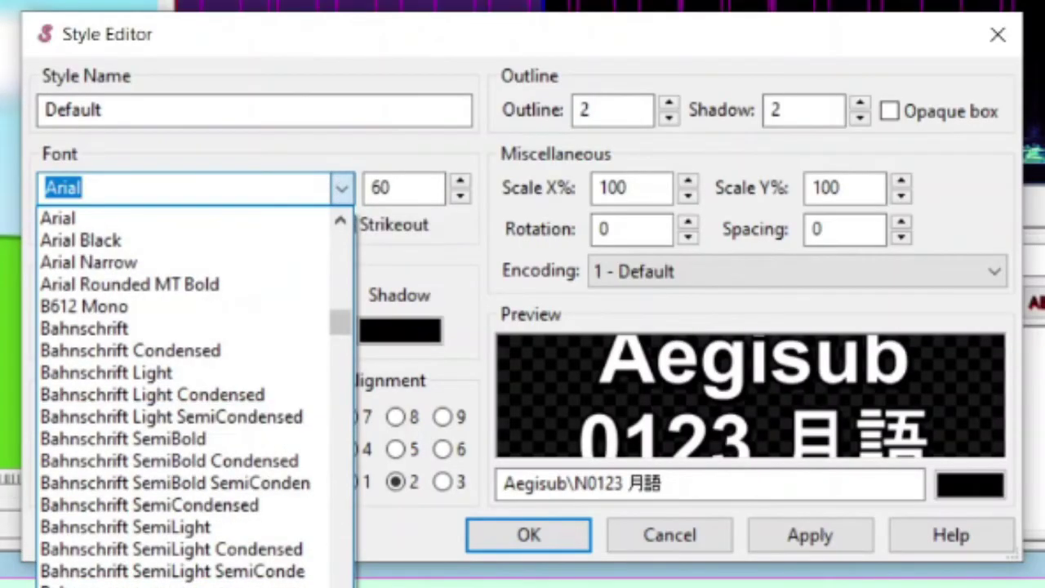
click(257, 221)
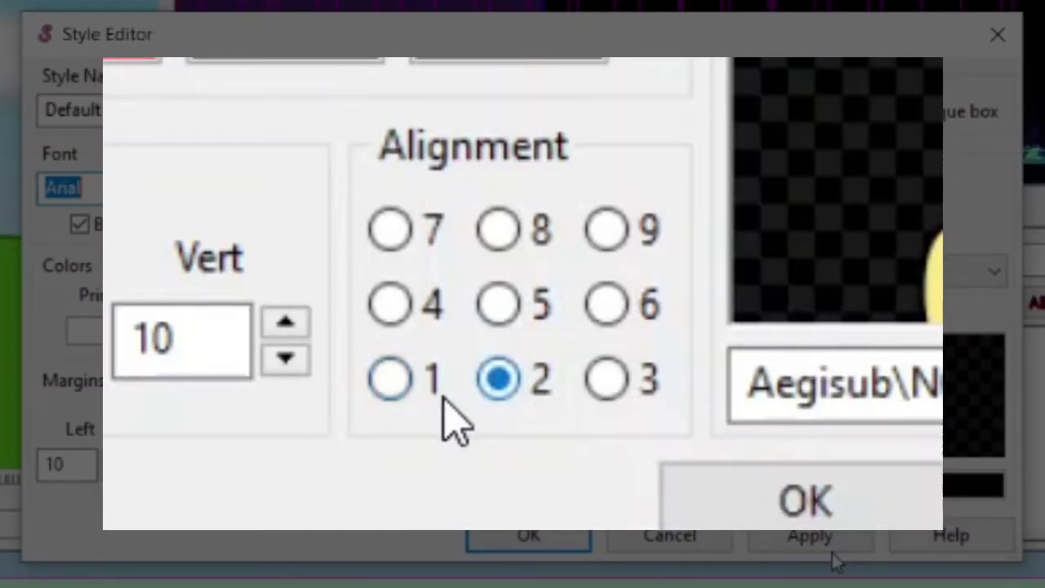
click(389, 380)
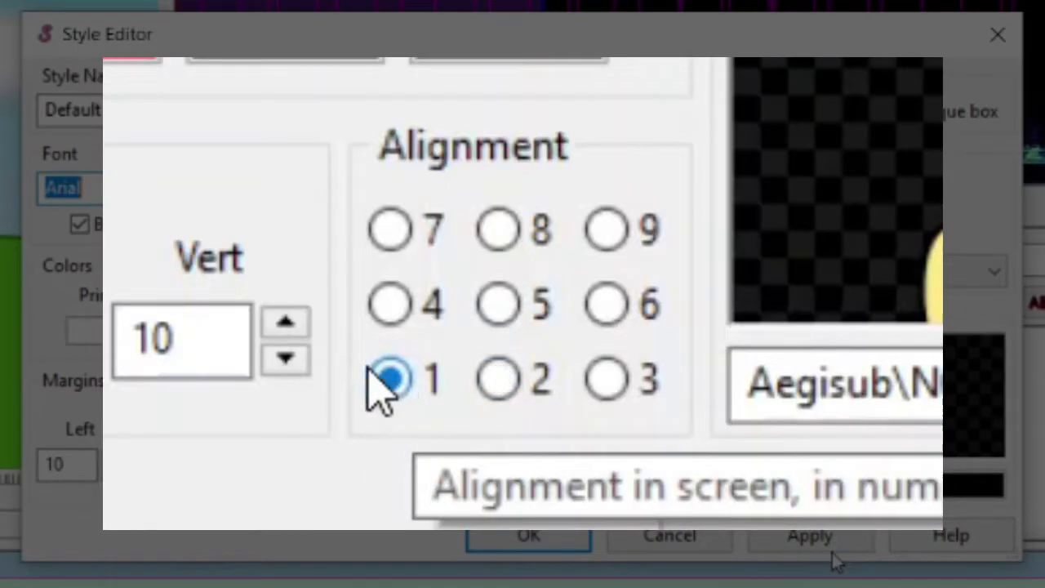
click(610, 233)
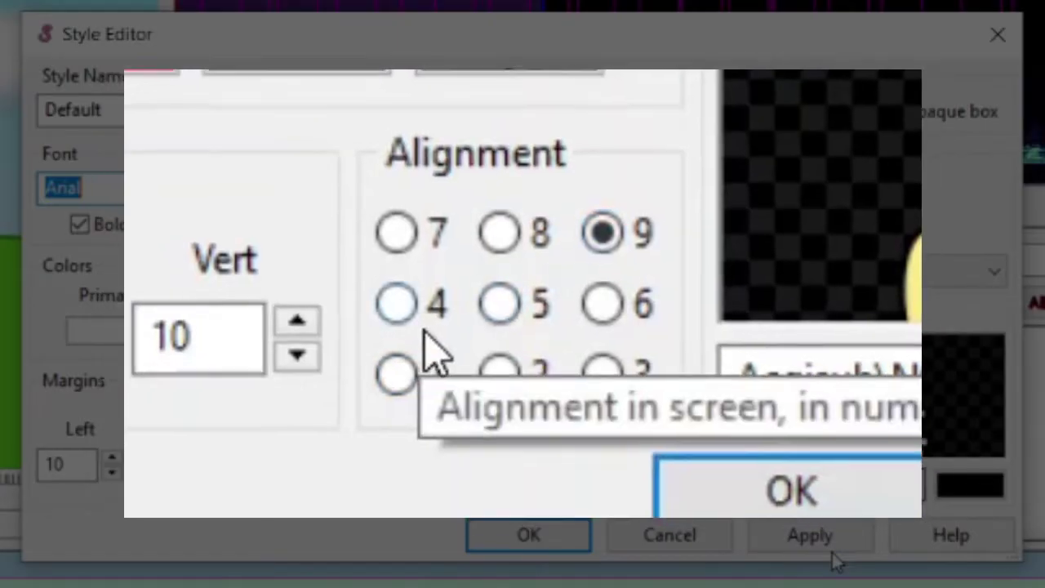
click(812, 535)
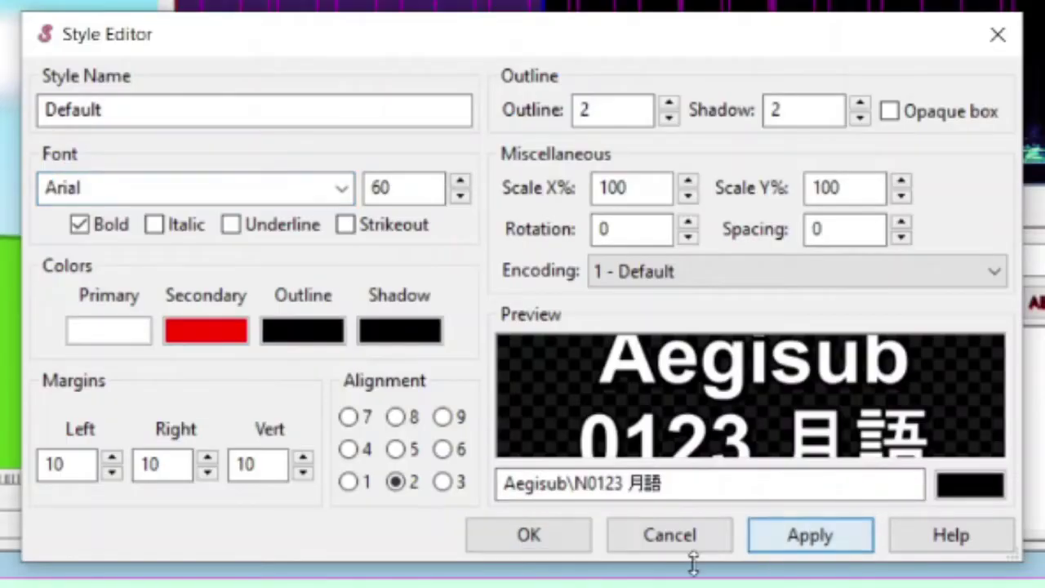
click(548, 552)
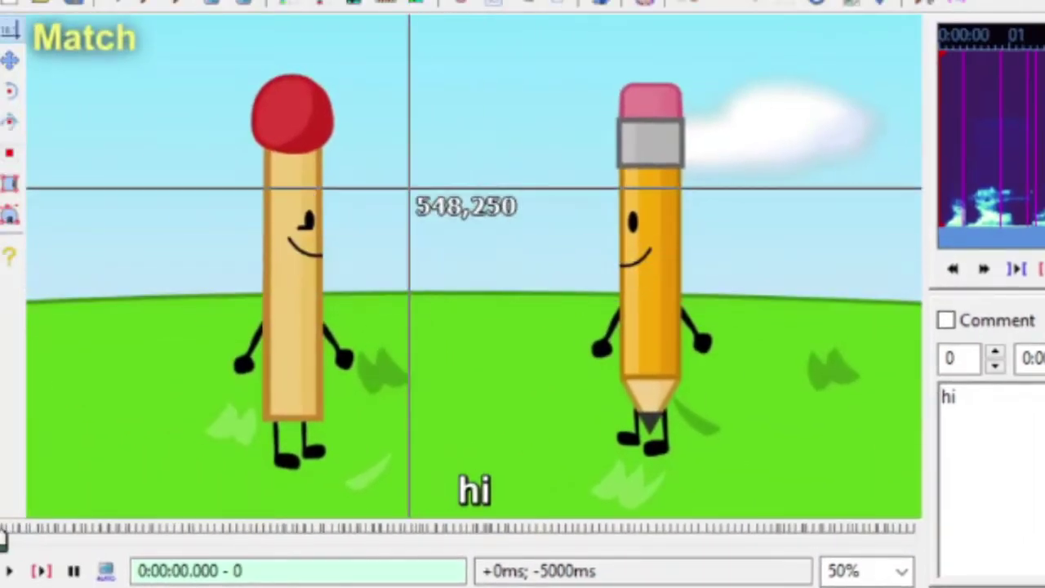
Enter 'this is a test' as the first subtitle line's text.
key(Right)
key(Right)
key(Right)
key(Right)
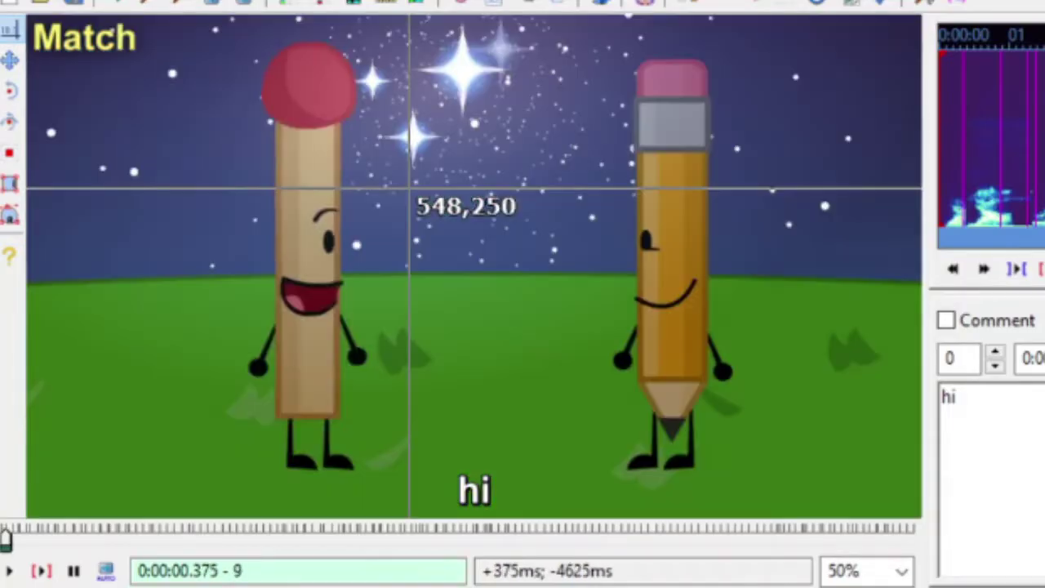
key(Left)
key(Right)
key(Left)
key(Right)
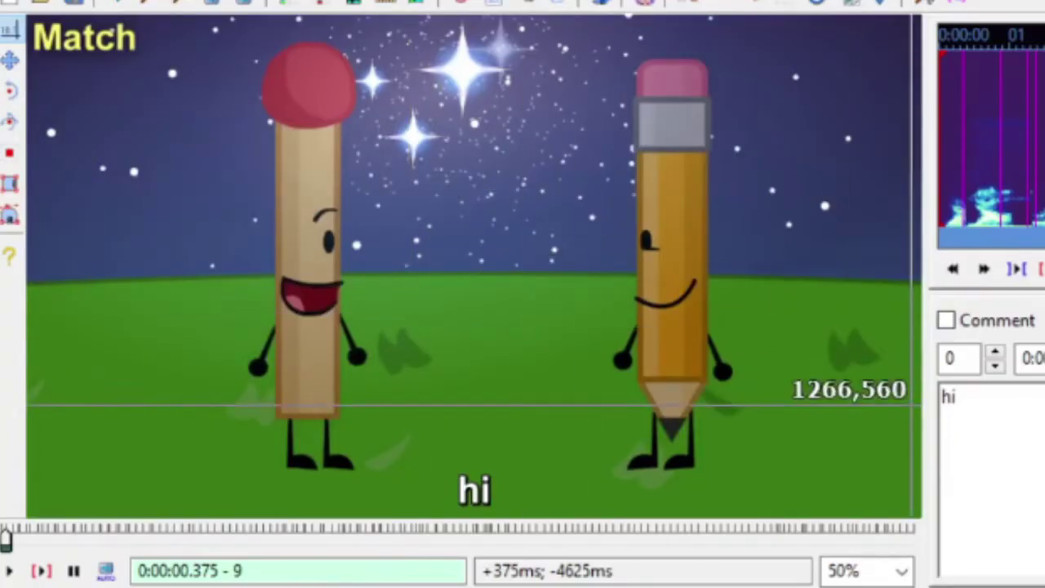
click(1019, 413)
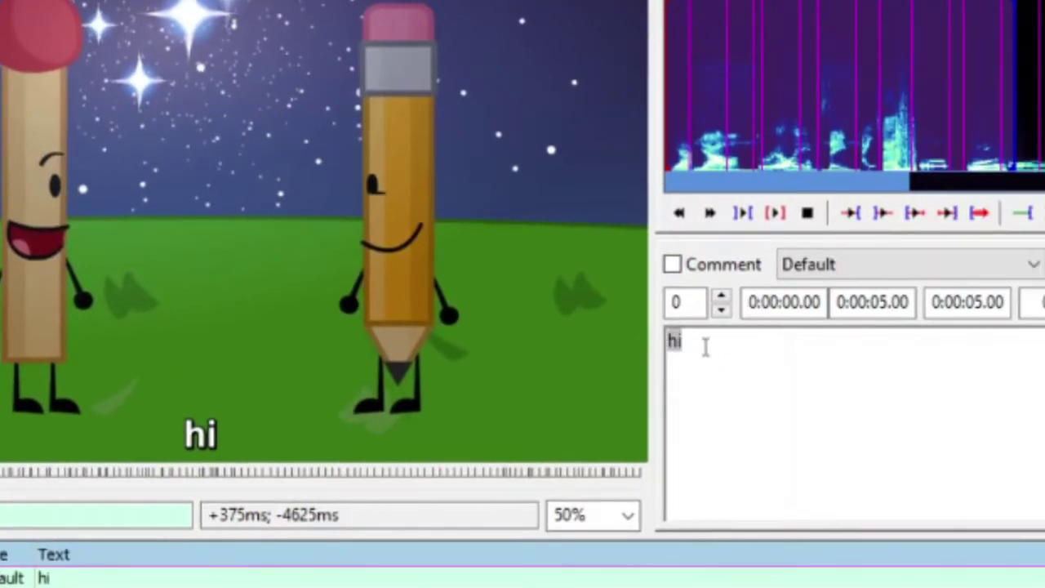
text(this is a test)
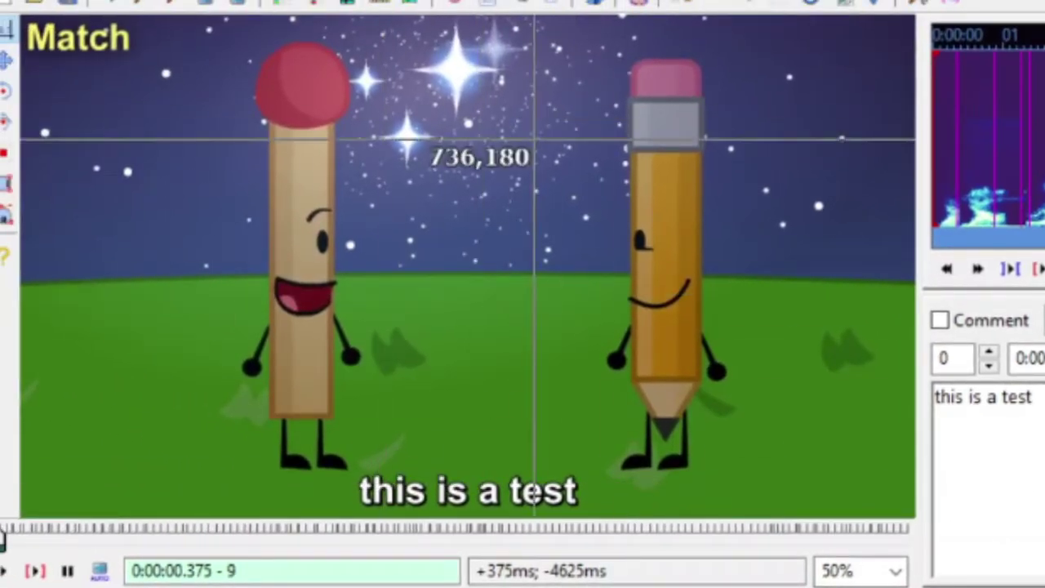
Set the first line's end to the current frame, 0:00:01.27, with Ctrl+4.
key(ctrl+p)
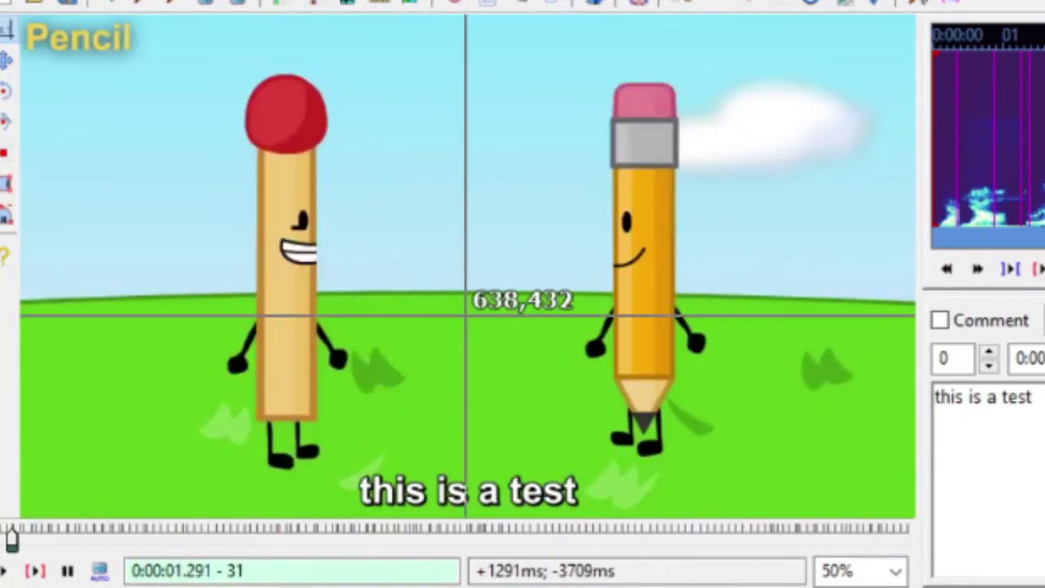
key(Left)
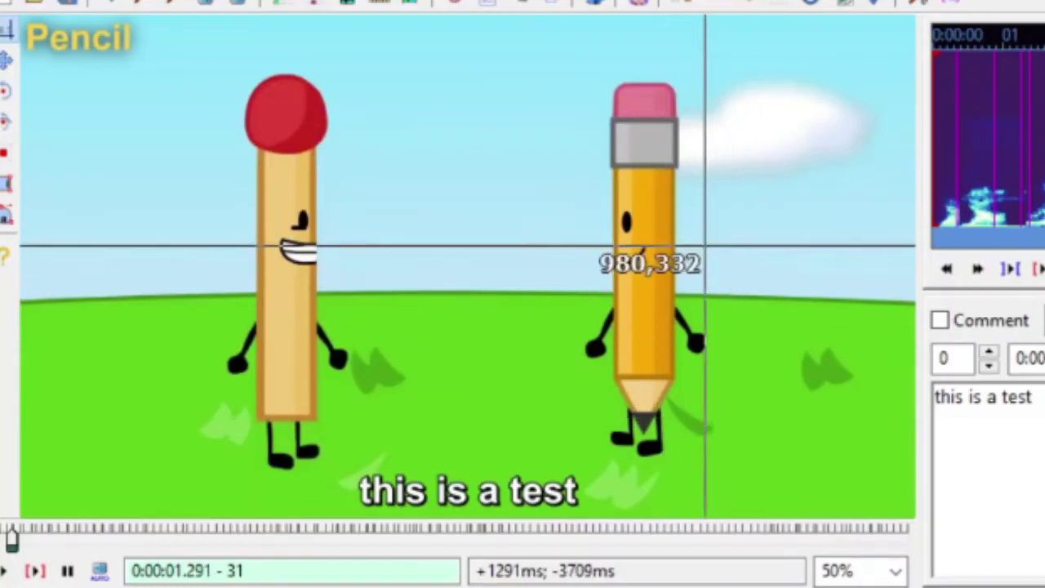
key(Left)
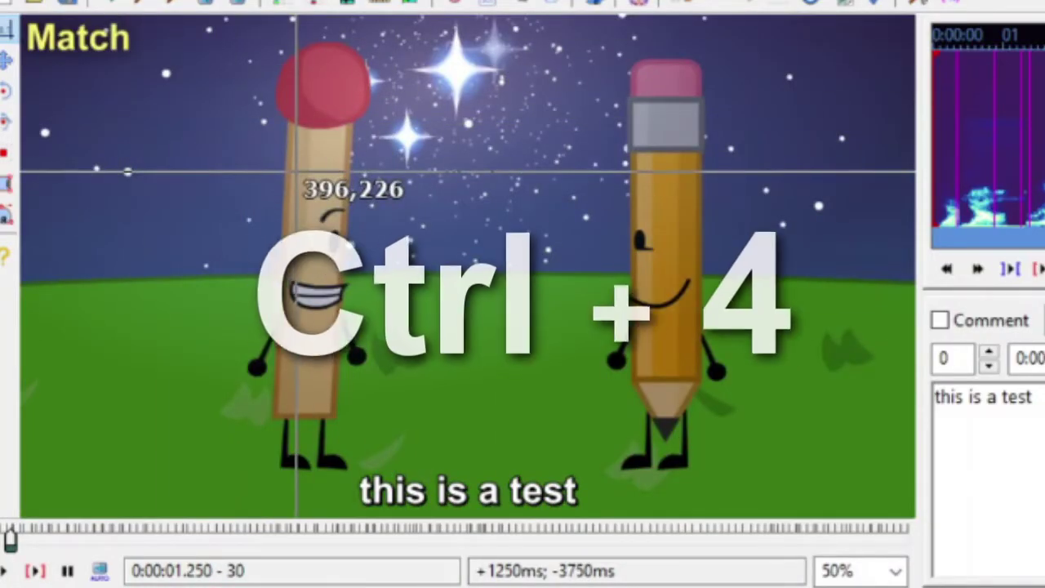
key(ctrl+4)
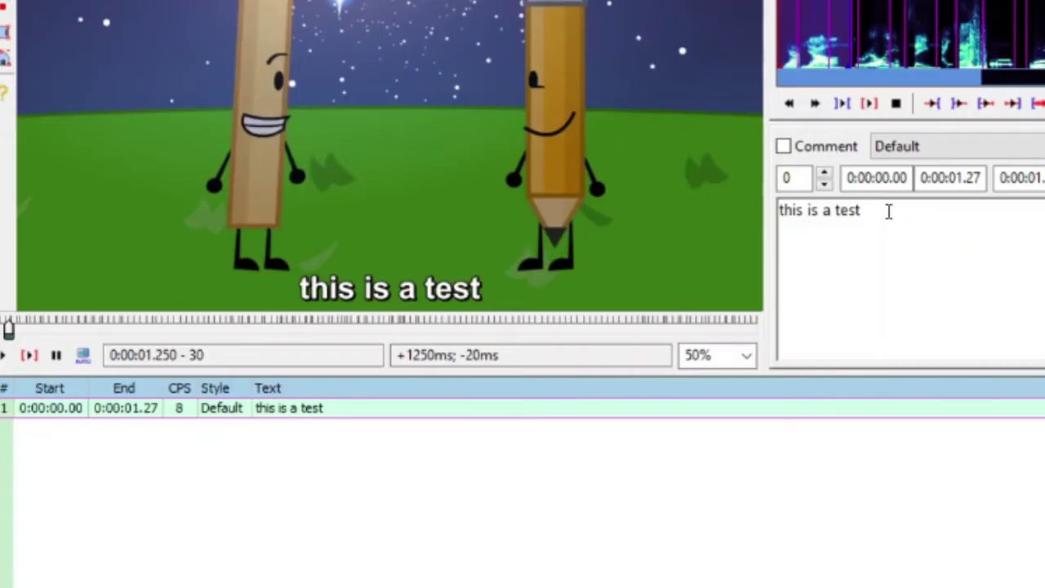
Add a second subtitle line and enter the text 'this is a test 2'.
key(Return)
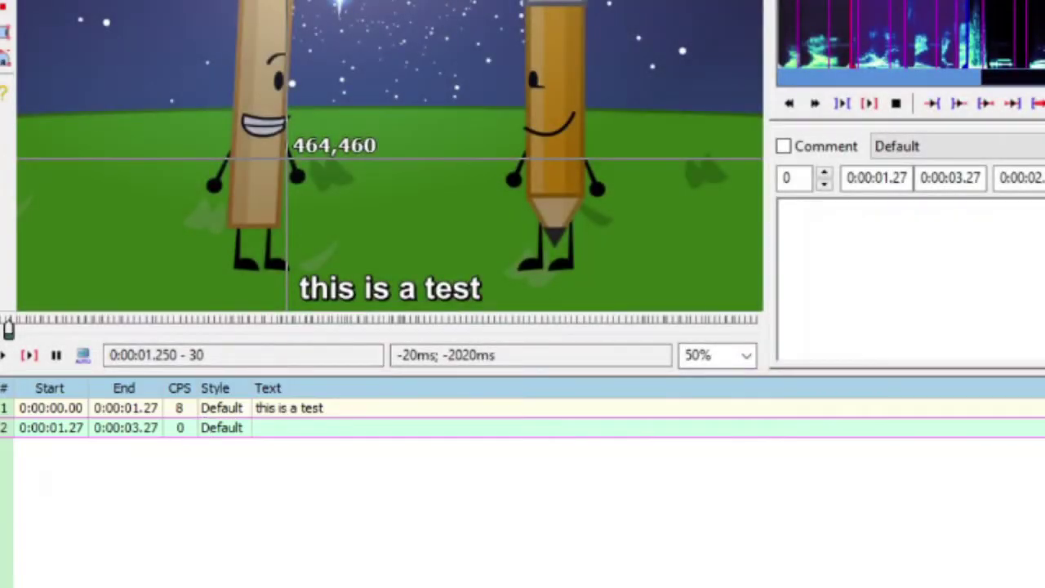
key(Right)
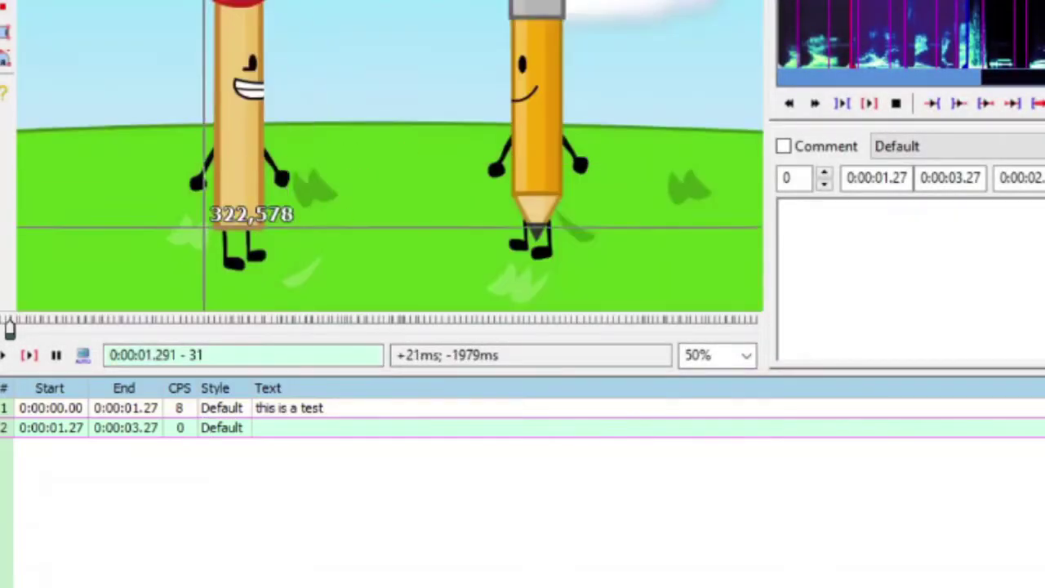
click(859, 207)
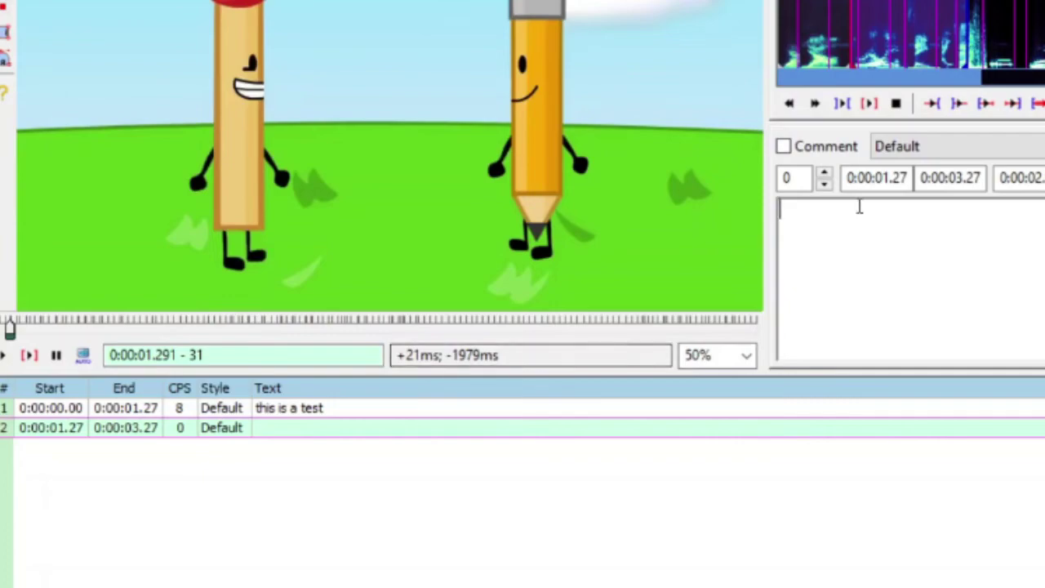
text(test )
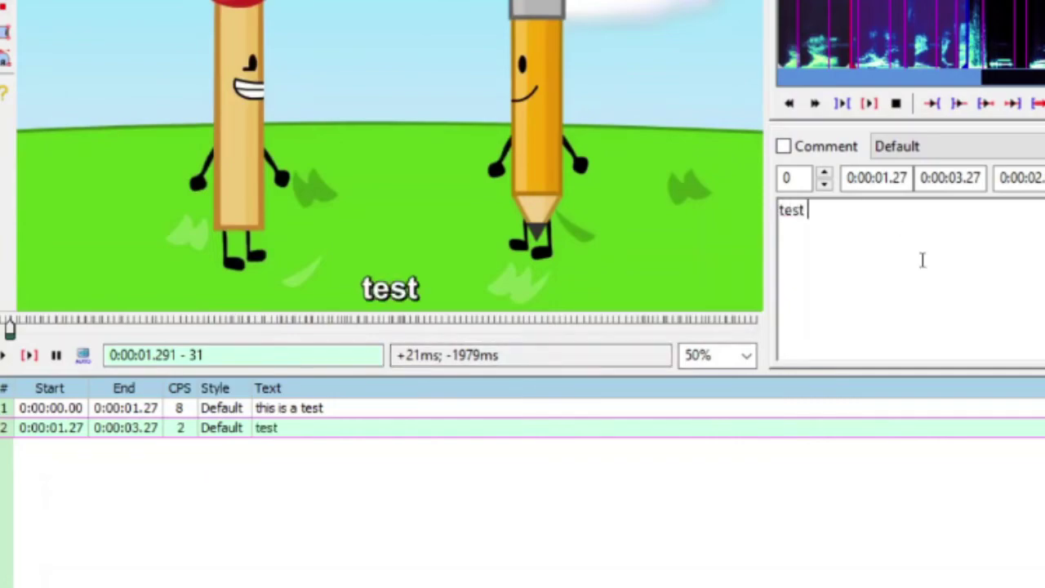
text(this is a test 2)
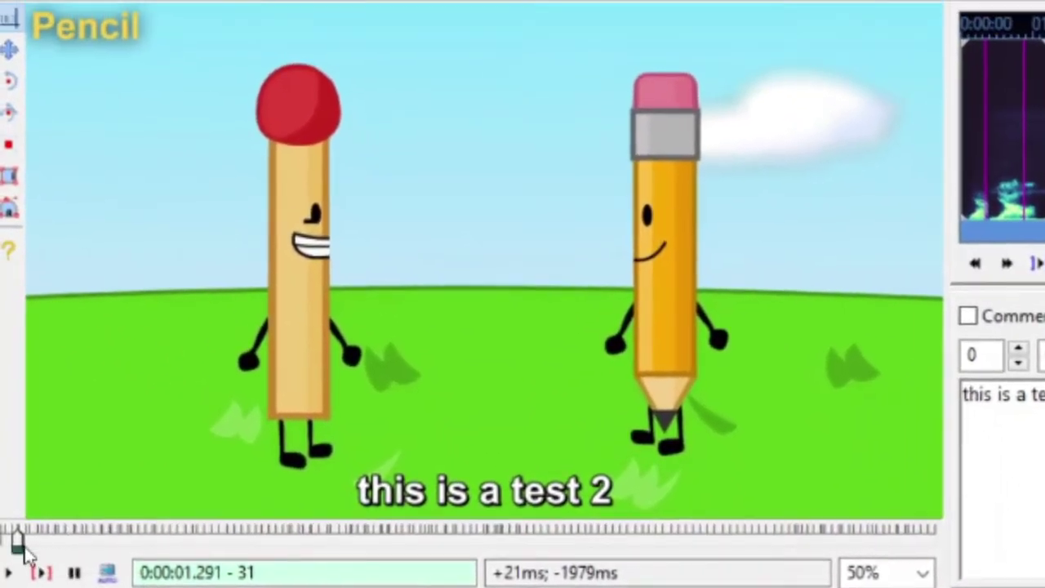
End line 2 at 0:00:02.72, where the Flower scene begins.
click(9, 486)
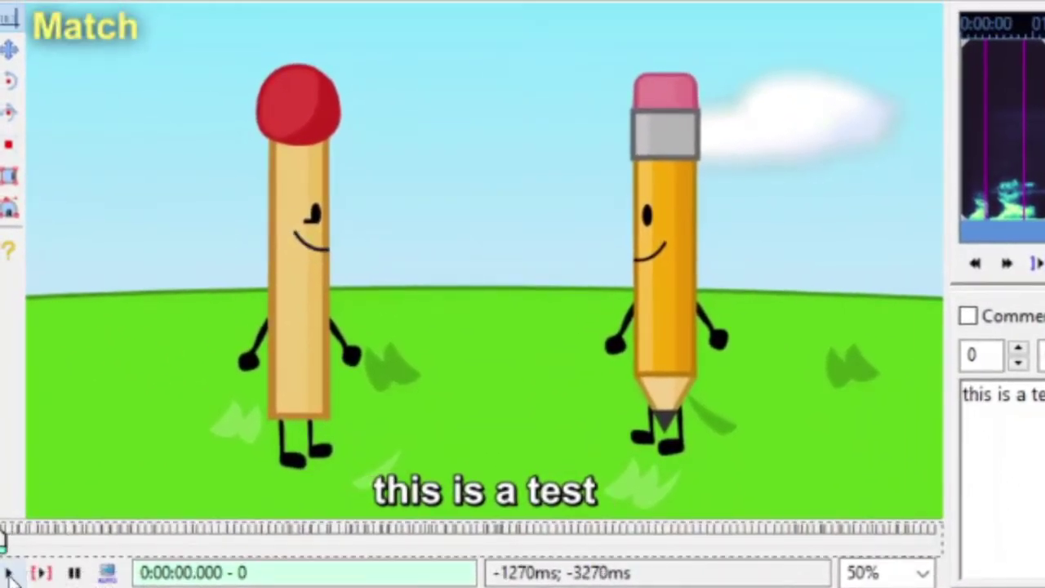
click(42, 573)
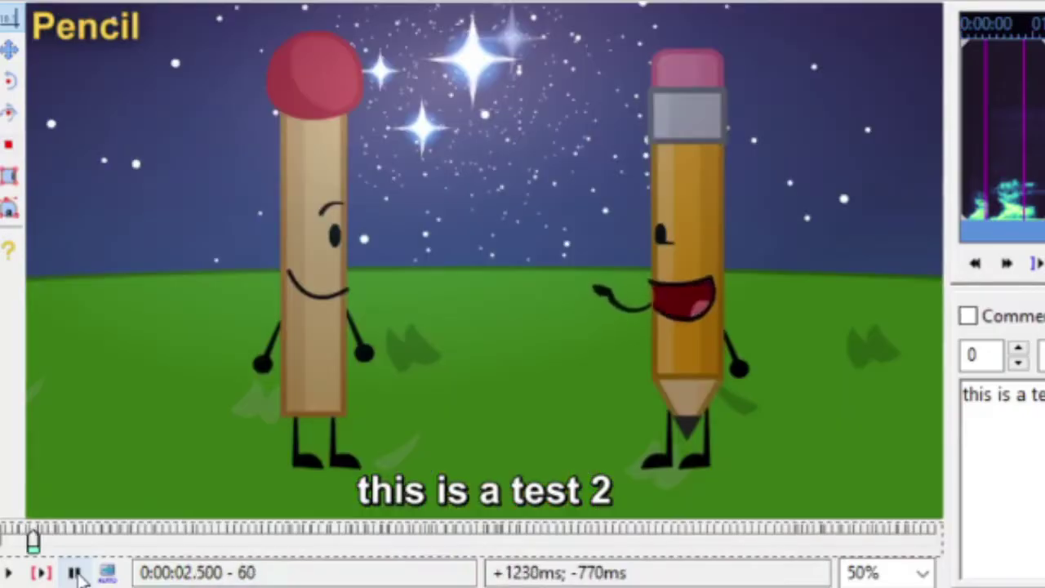
click(75, 574)
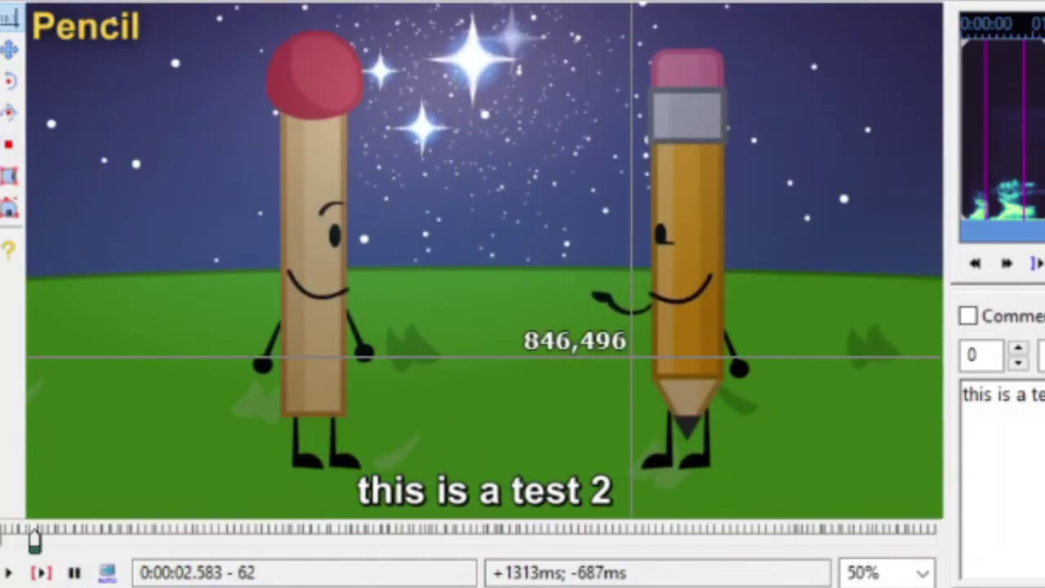
key(Right)
key(Right)
key(Left)
key(Right)
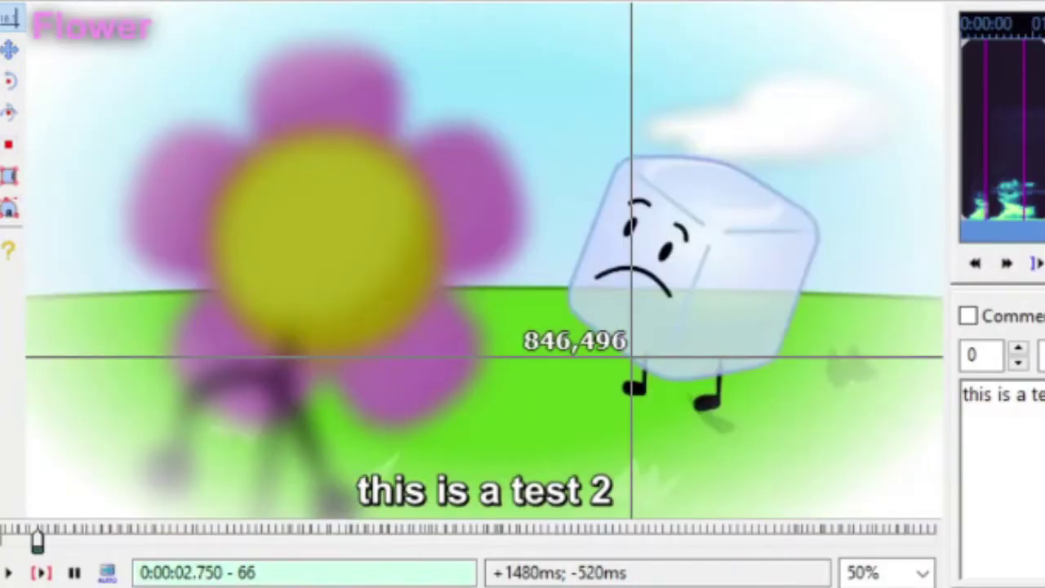
key(Left)
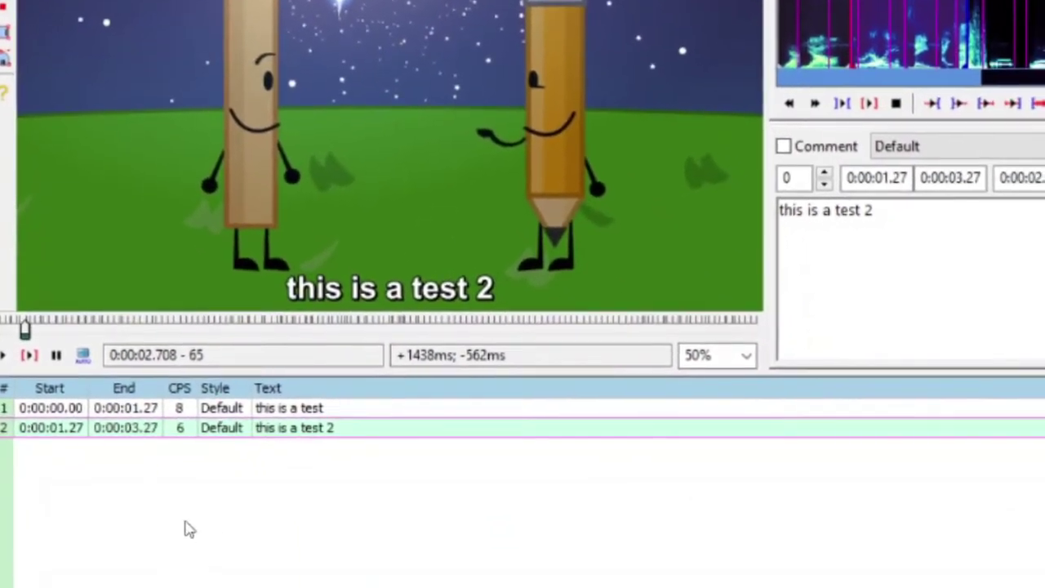
key(ctrl+4)
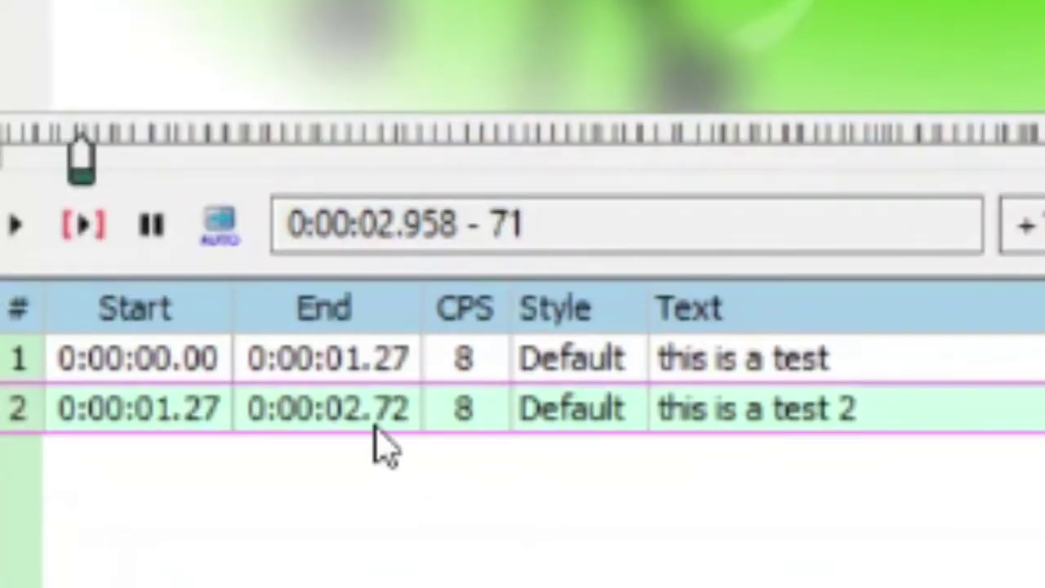
key(ctrl+4)
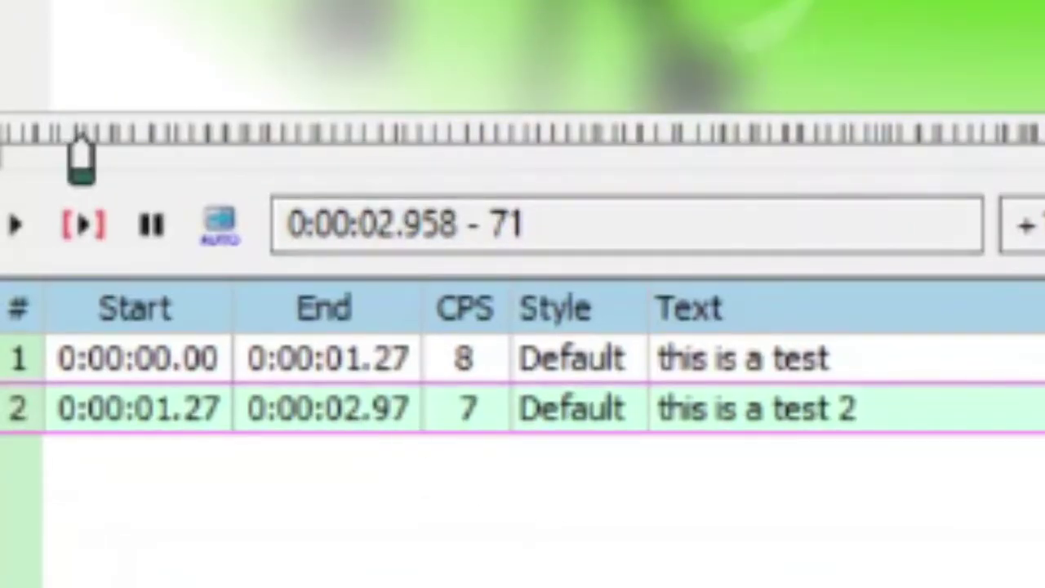
key(Left)
key(Left)
key(Left)
key(Left)
key(Left)
key(Left)
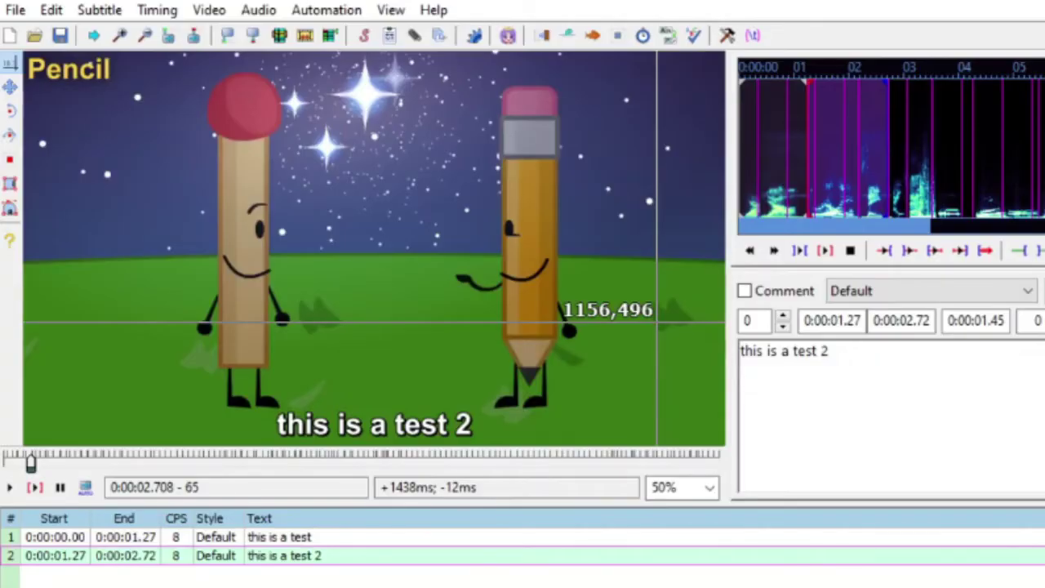
key(Right)
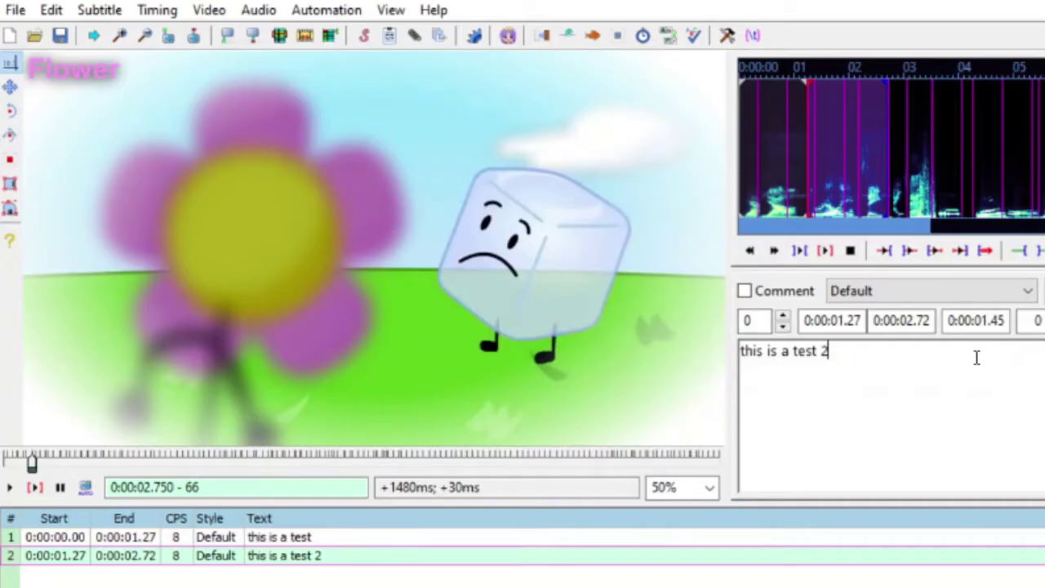
Add a third line 'this is a test 3' and replay the video from the start.
key(Return)
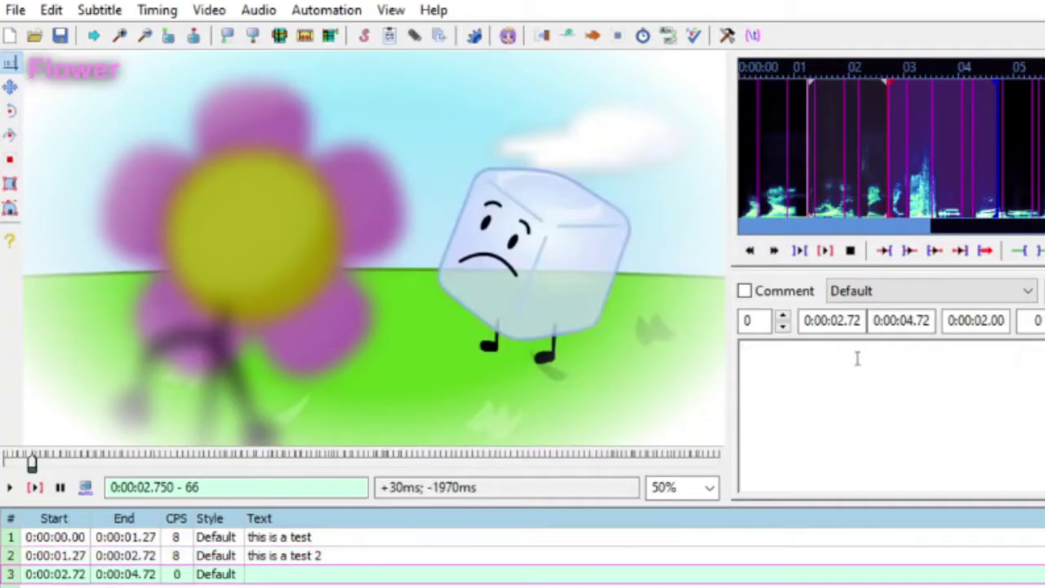
text(this is a test 3)
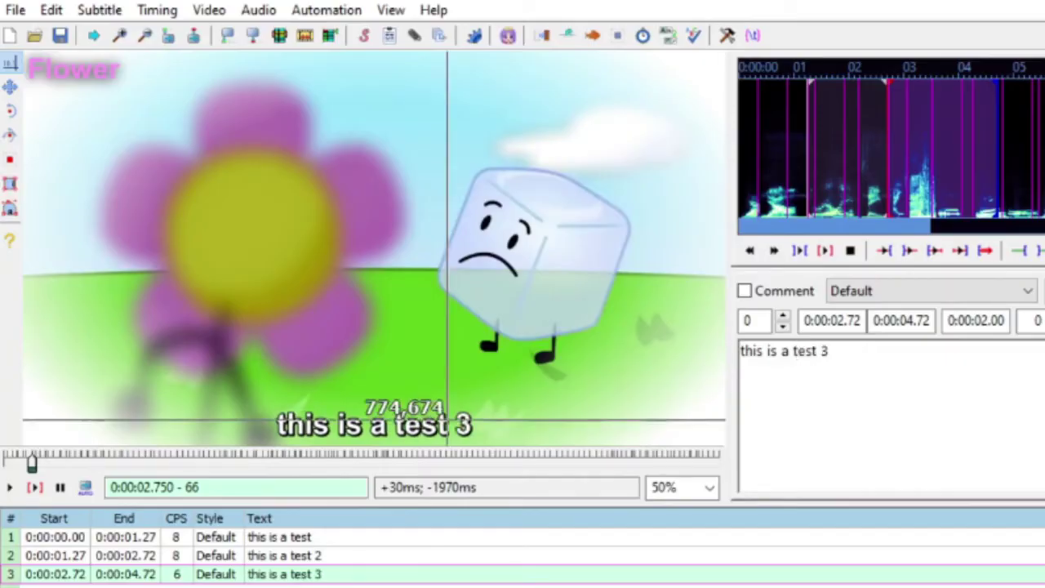
drag(32, 462, 4, 462)
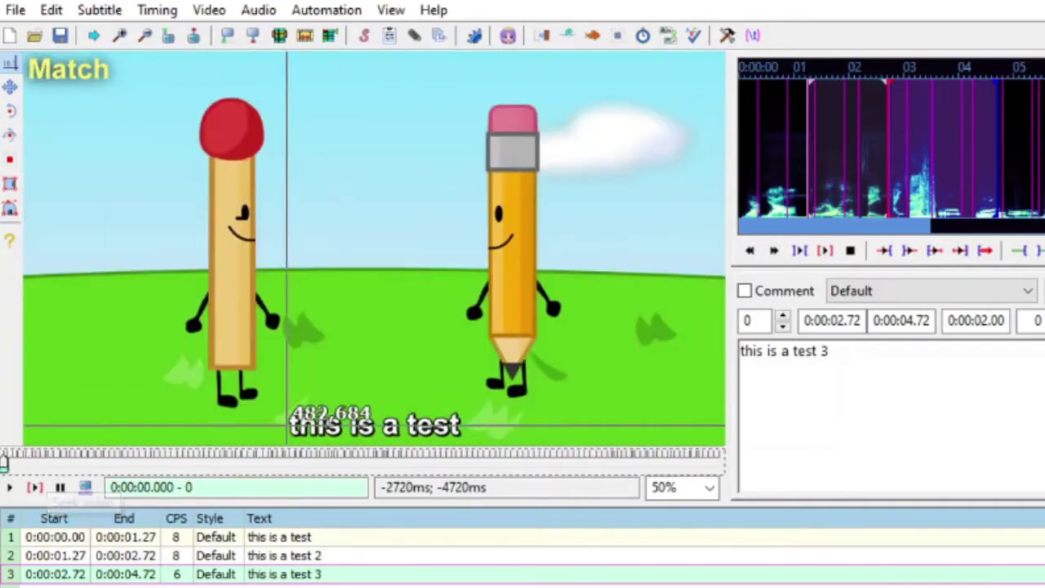
click(10, 488)
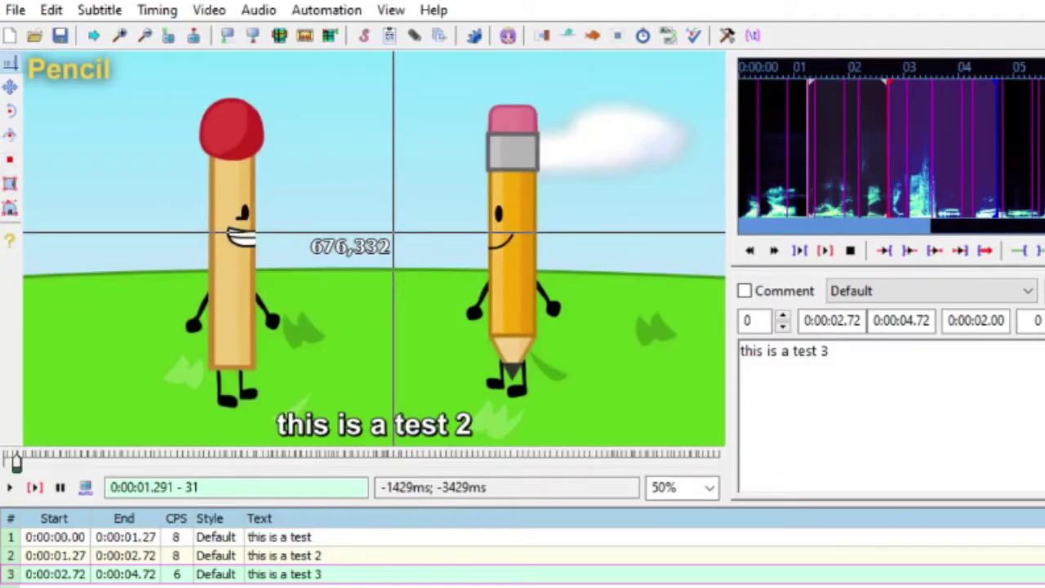
click(852, 363)
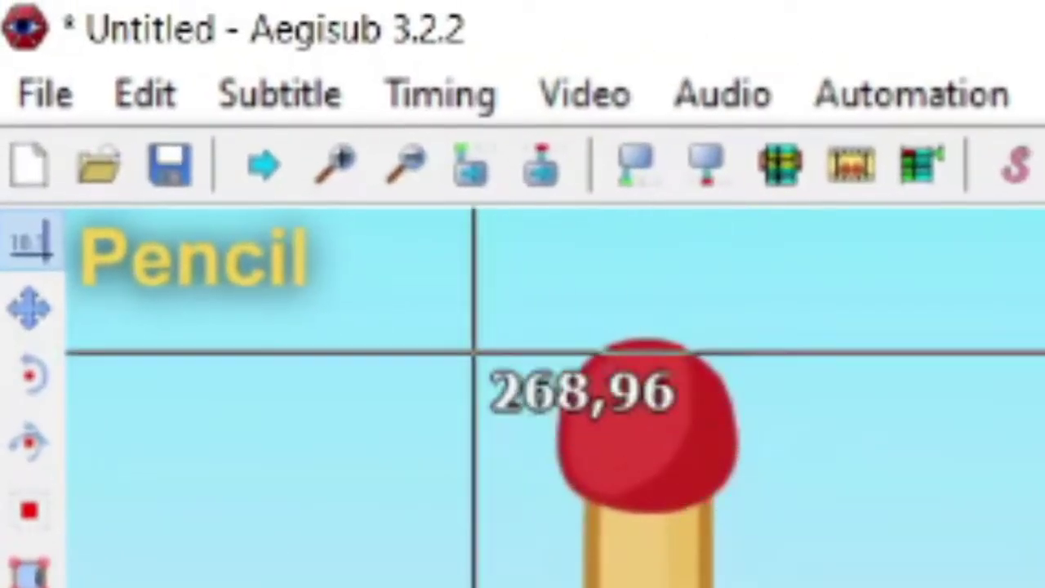
In the Styles Manager, copy the Default style and name the copy 'match'.
click(286, 110)
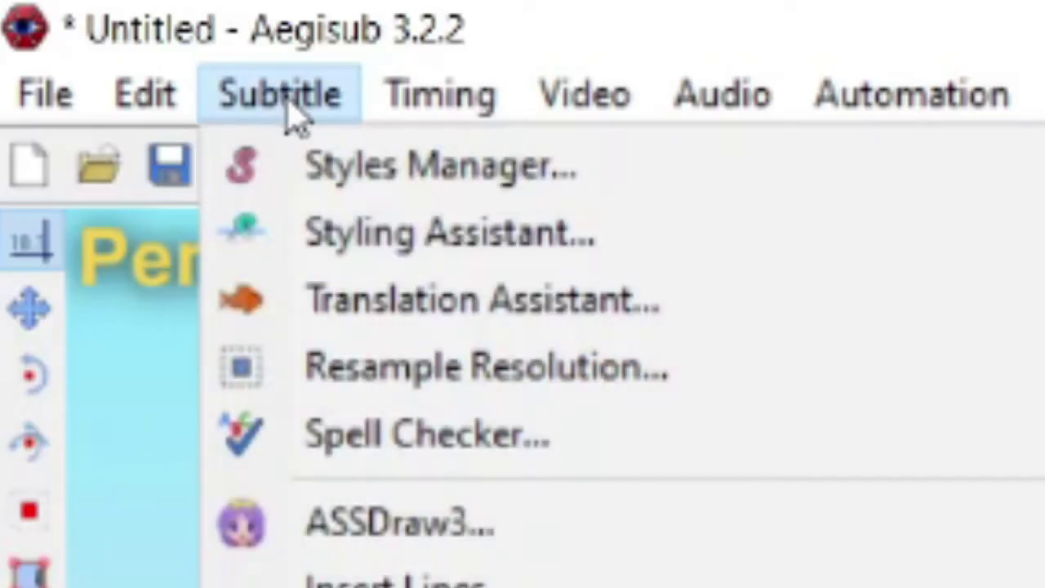
click(327, 180)
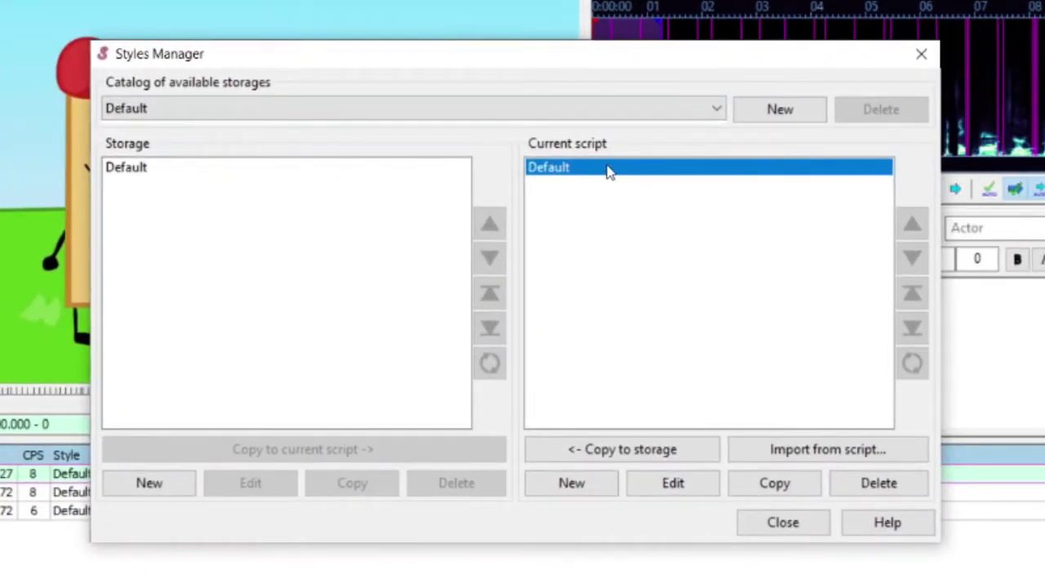
click(742, 485)
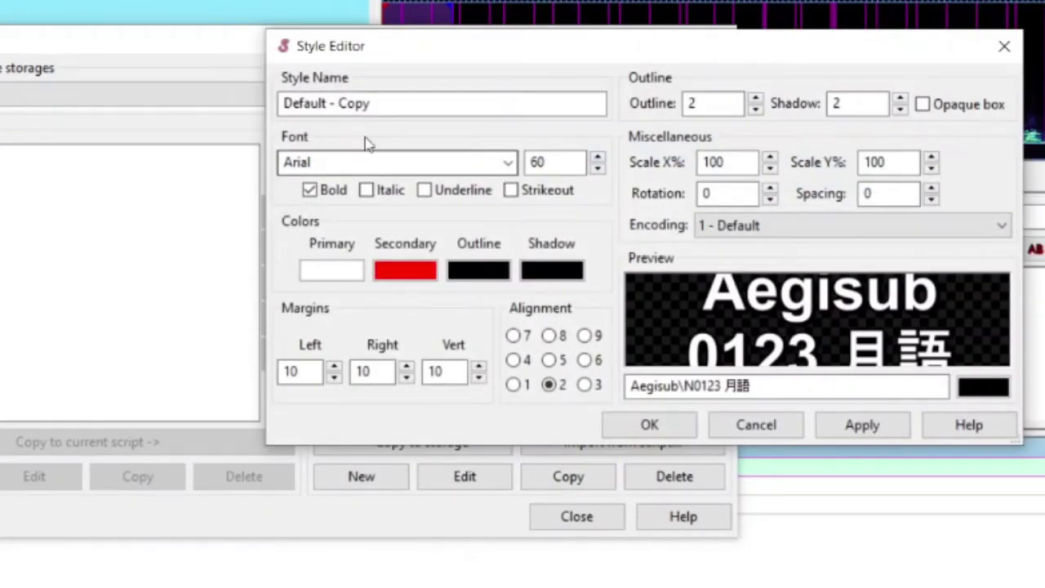
triple_click(371, 96)
text(match)
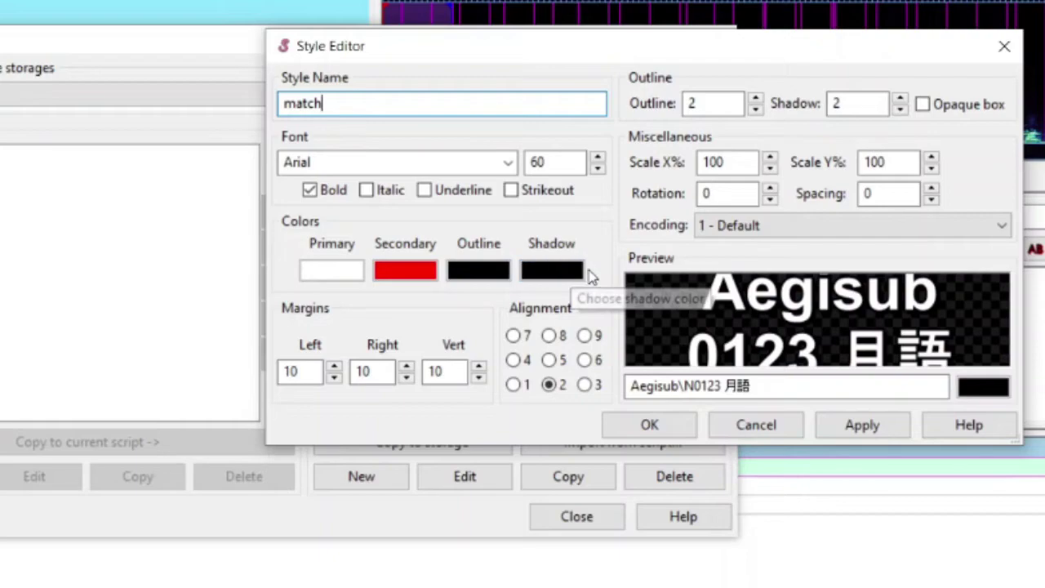
Set the match style's primary colour to pale yellow #FFE984.
click(337, 276)
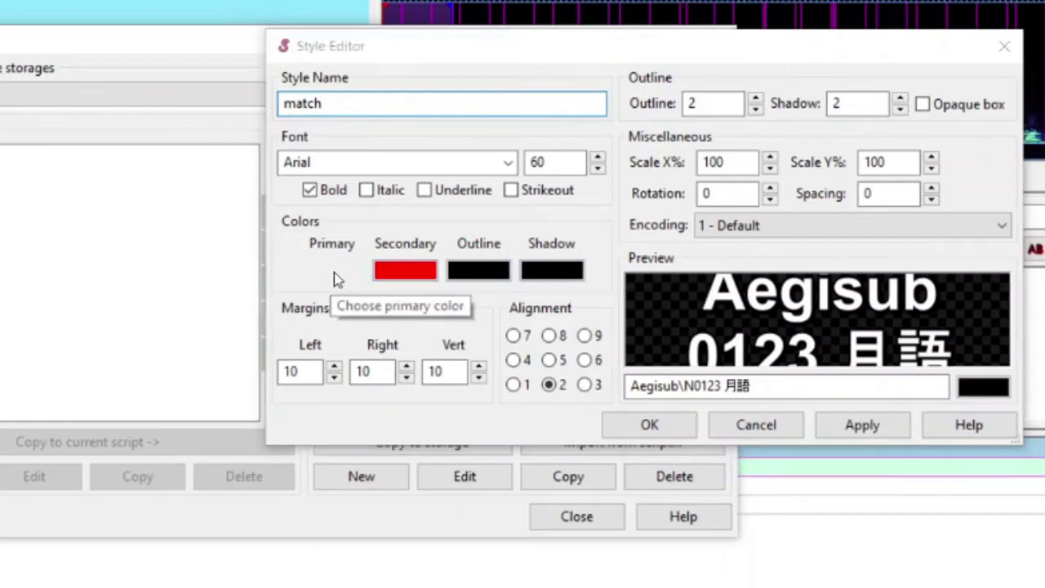
click(373, 310)
click(380, 311)
click(668, 367)
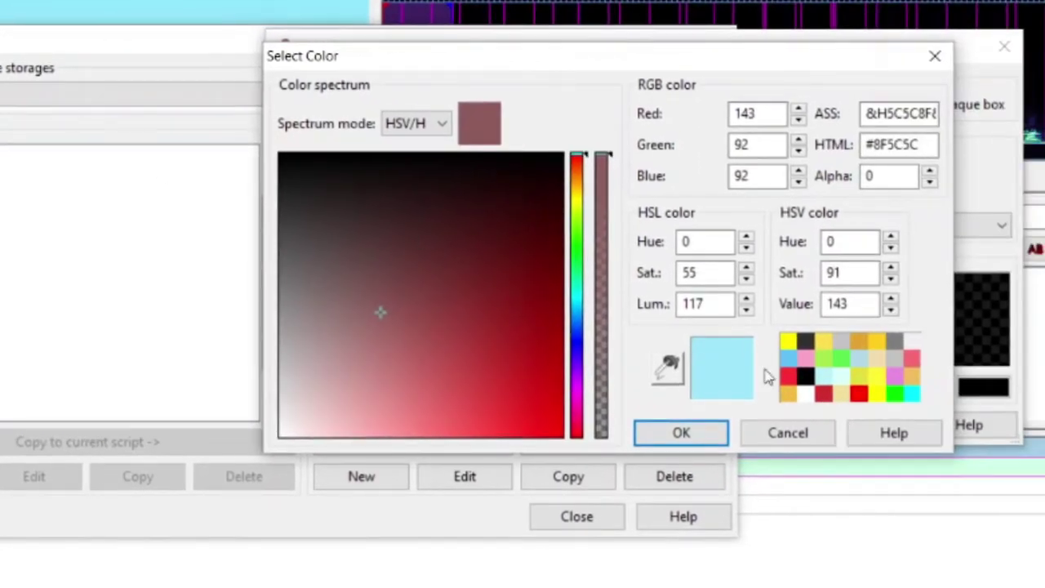
click(726, 374)
click(355, 319)
drag(575, 269, 576, 197)
mouse_move(354, 318)
mouse_down()
mouse_move(434, 362)
mouse_move(391, 405)
mouse_up()
drag(570, 205, 576, 191)
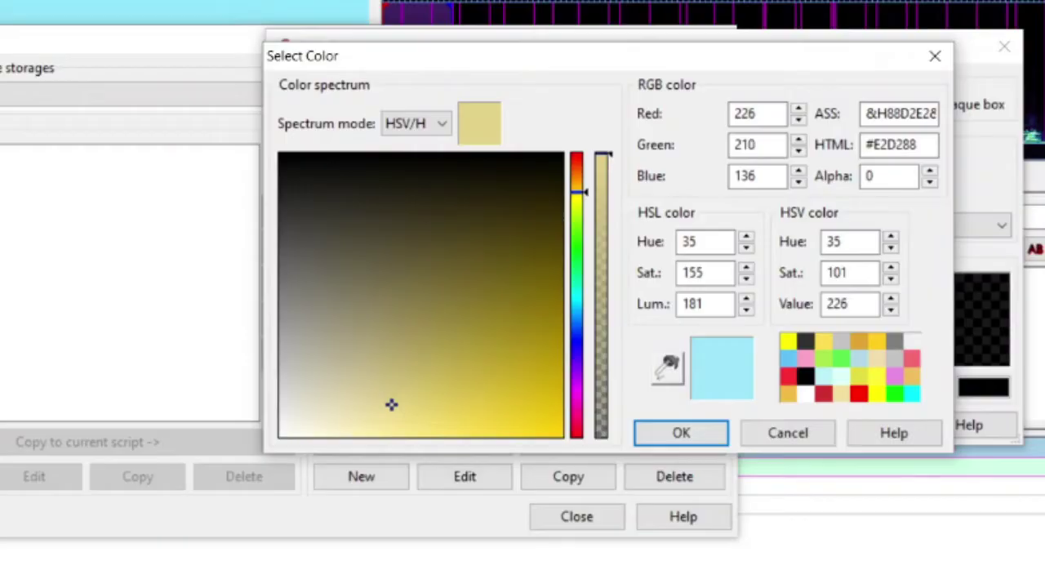
click(415, 434)
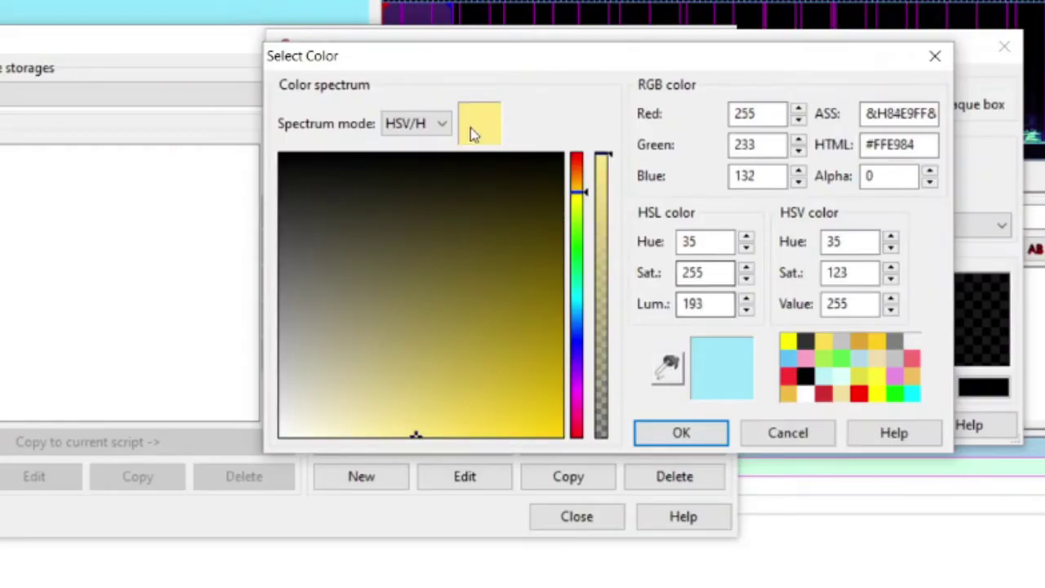
click(698, 441)
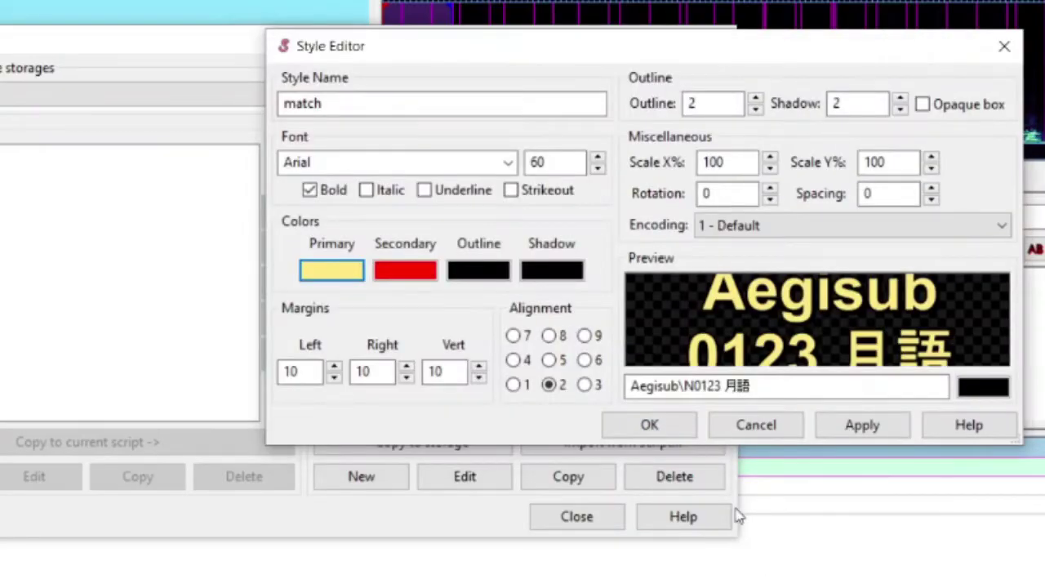
Apply and save the match style.
click(314, 109)
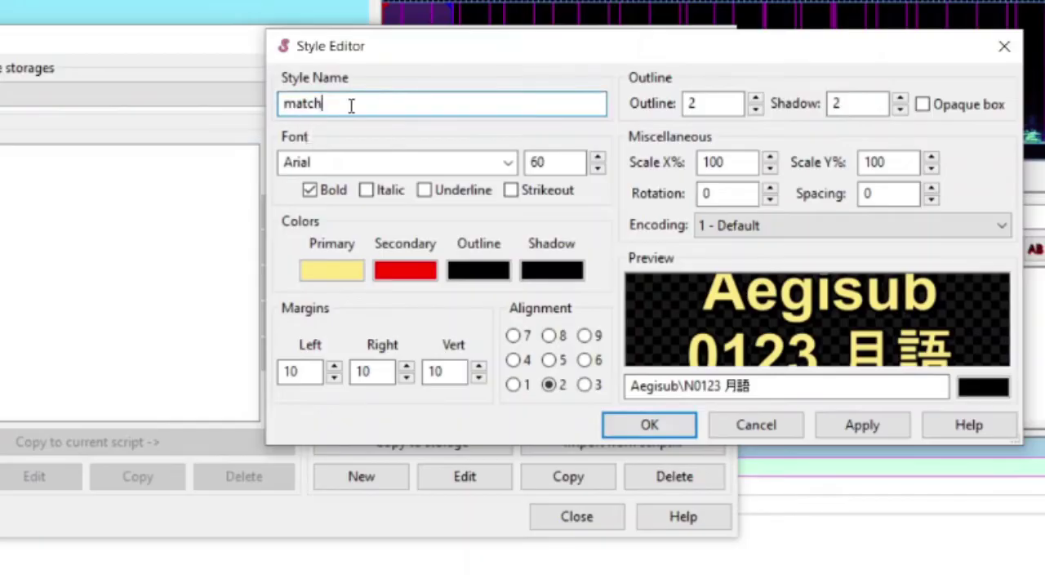
click(867, 431)
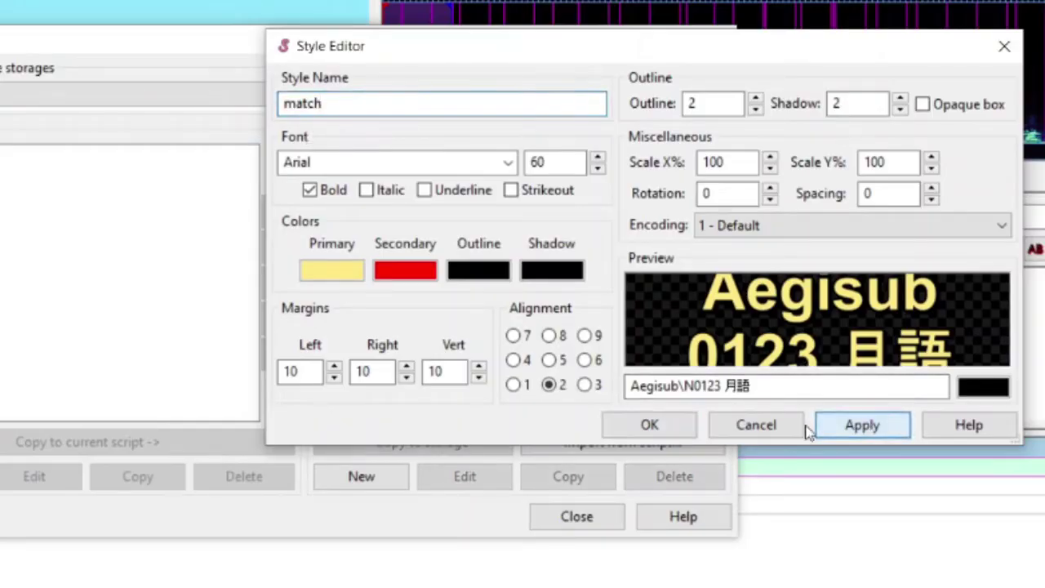
click(651, 423)
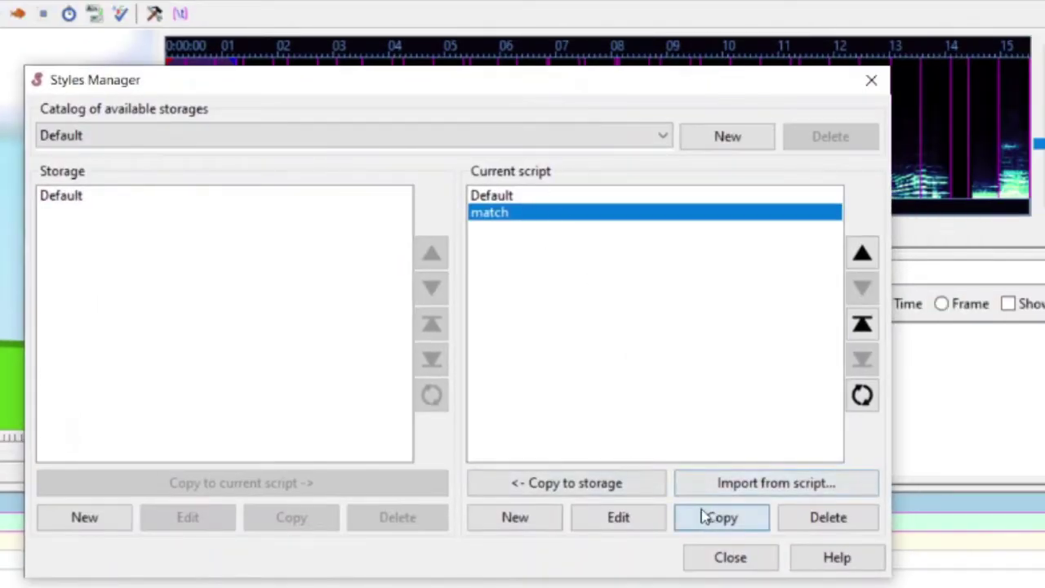
Copy the match style and rename the copy to 'pencil'.
click(722, 517)
drag(164, 160, 66, 160)
text(pencil)
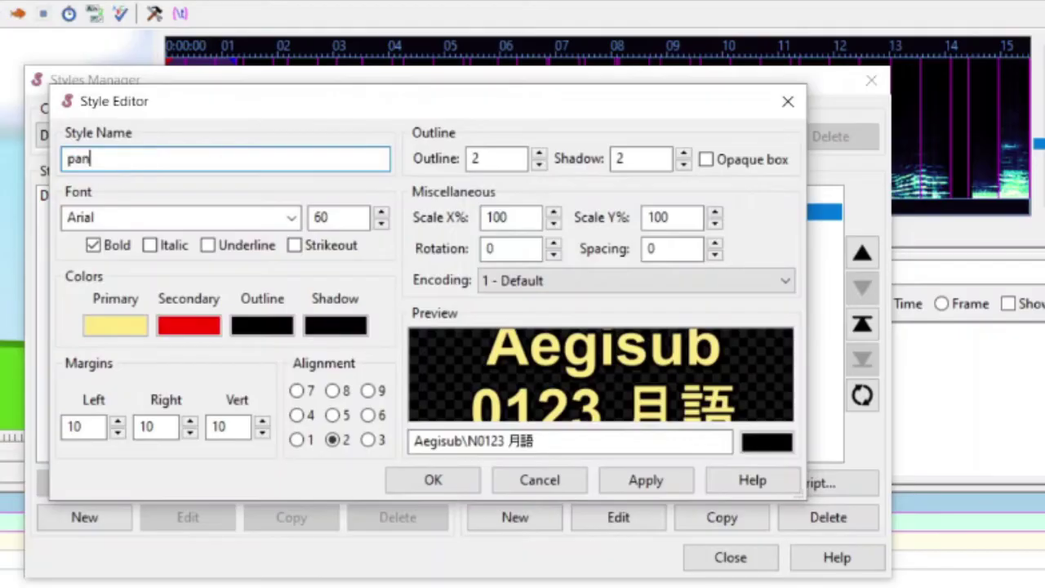
Set the pencil style's primary colour to orange #FFBE3F and save it.
click(117, 322)
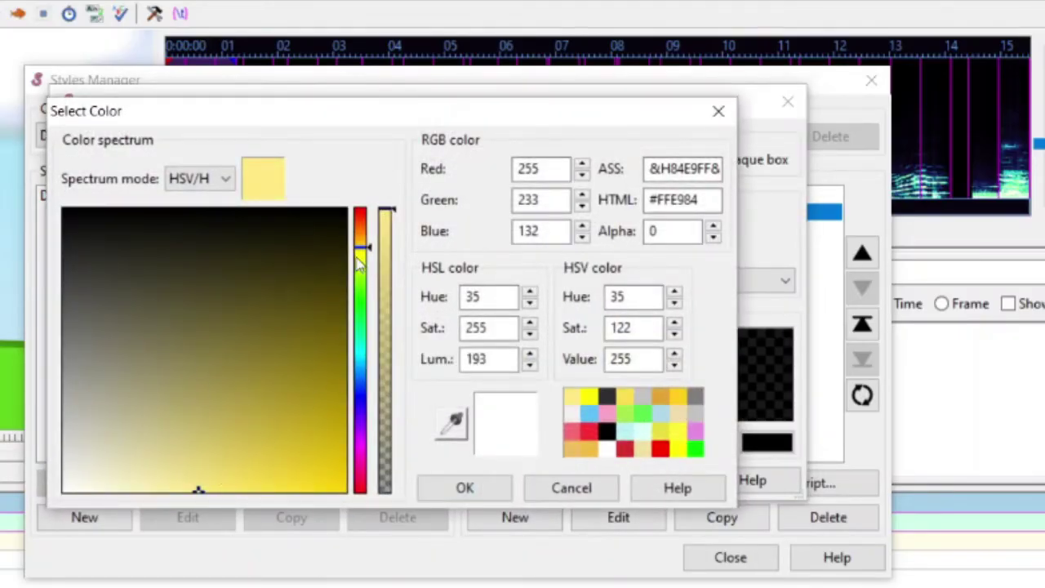
drag(363, 255, 363, 239)
click(315, 489)
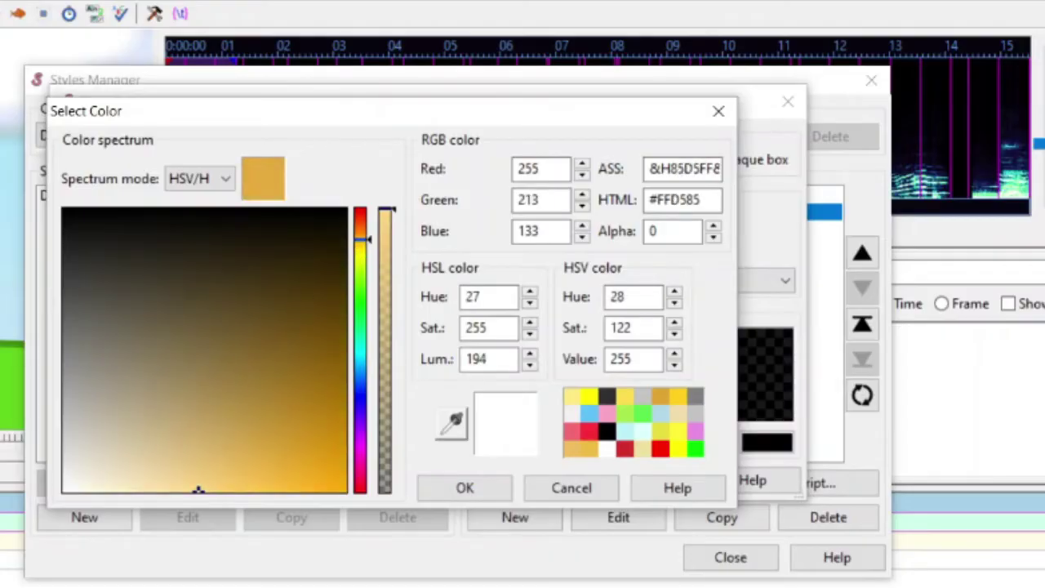
mouse_move(315, 490)
mouse_down()
mouse_move(287, 492)
mouse_move(277, 580)
mouse_up()
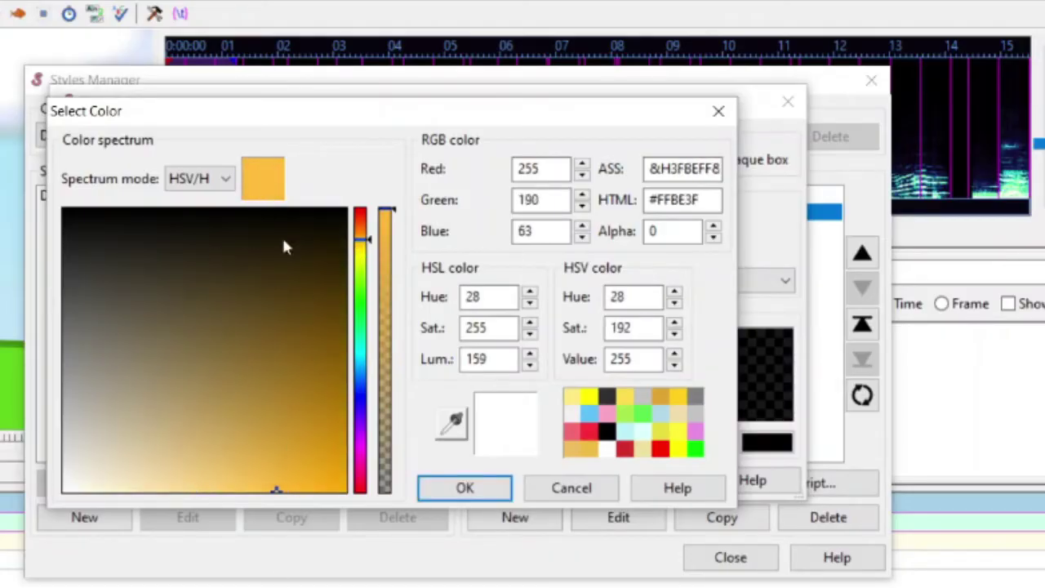
click(498, 494)
click(653, 485)
click(435, 482)
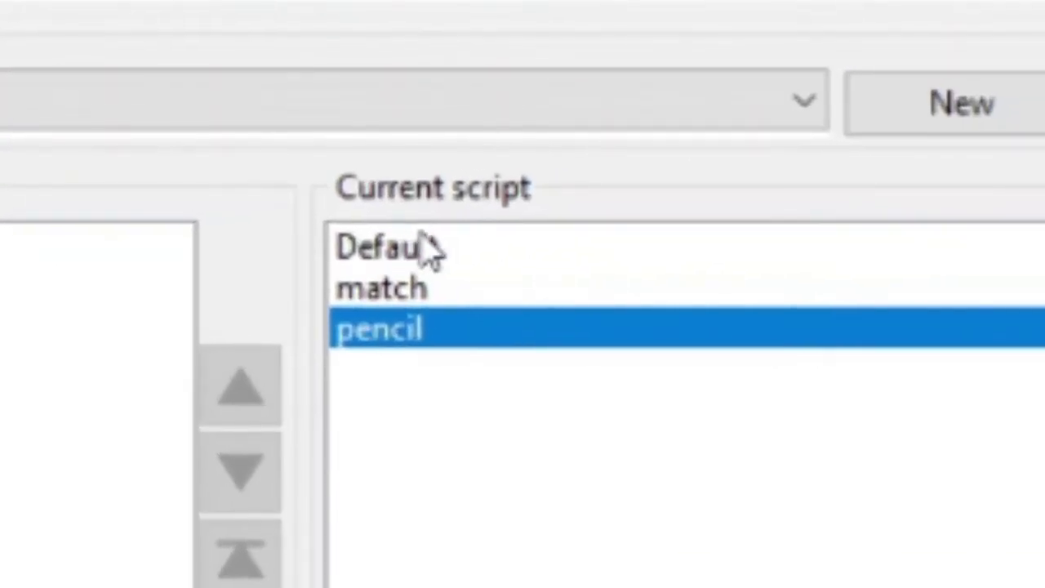
click(851, 170)
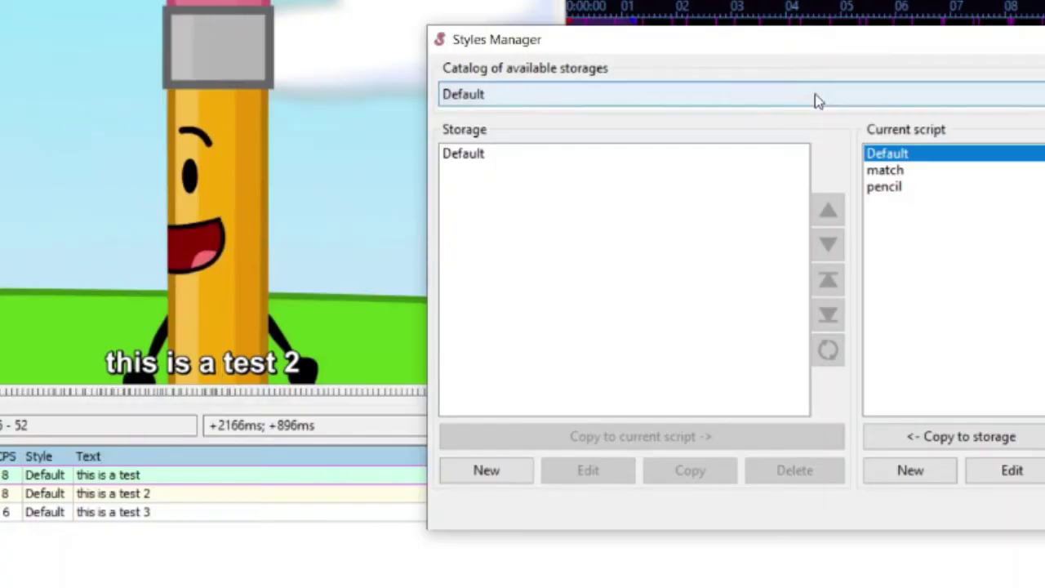
Copy the pencil style and rename the copy to 'flower'.
click(885, 186)
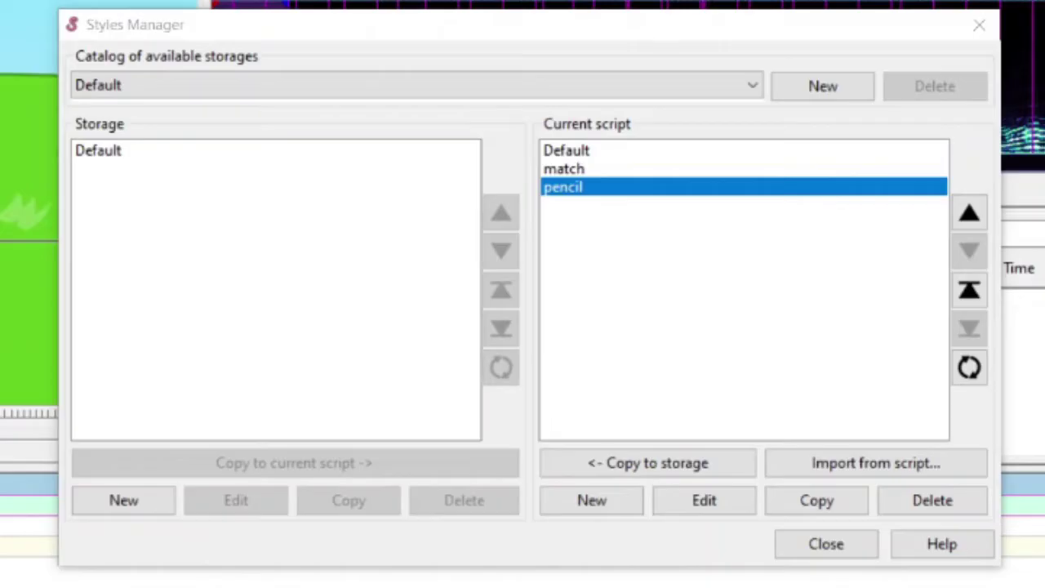
click(816, 498)
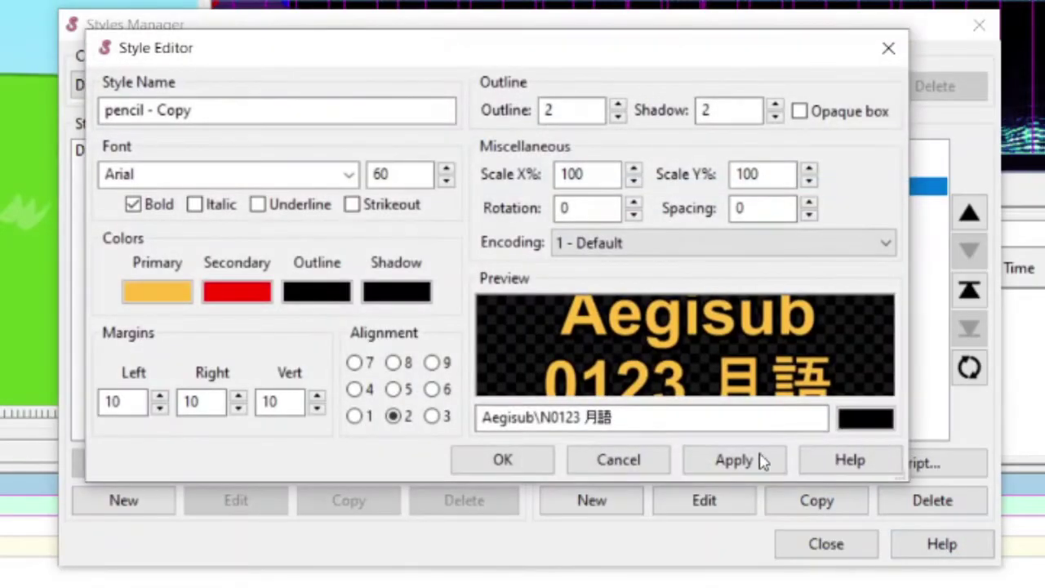
drag(228, 115, 102, 111)
text(flower)
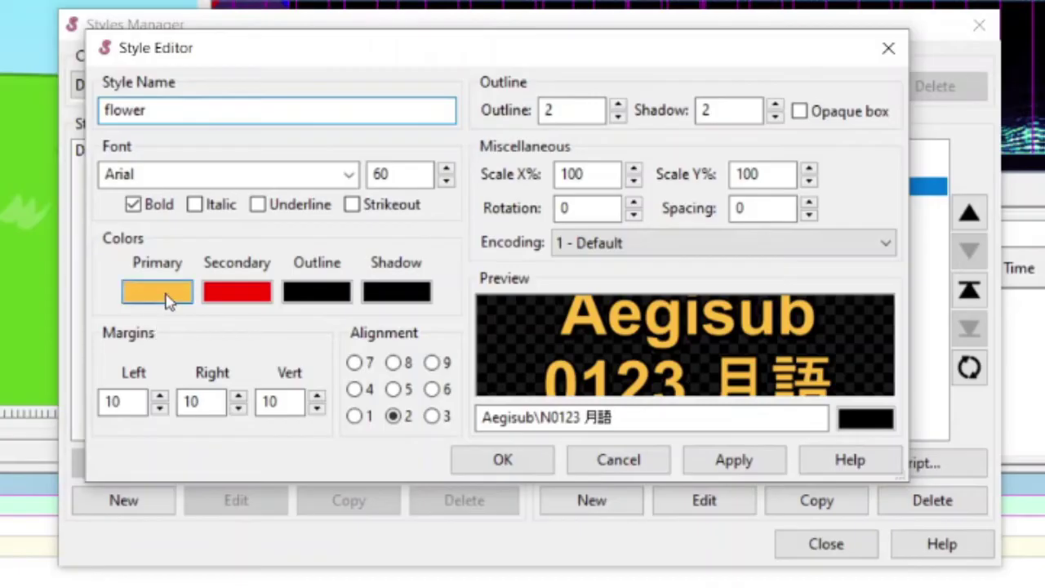
Set the flower style's primary colour to pink #FEAAFF and save it.
click(169, 294)
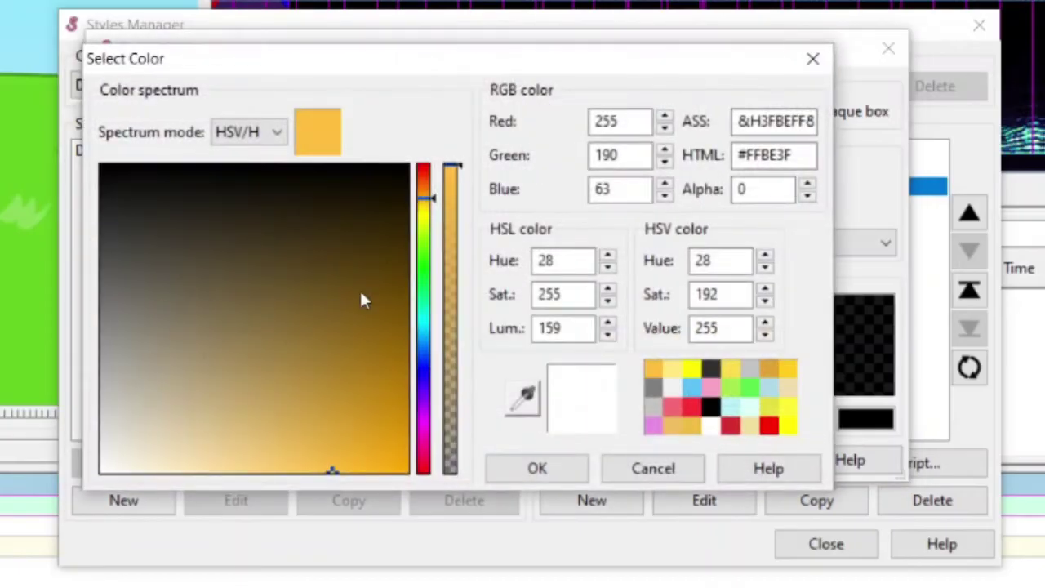
click(425, 216)
drag(425, 217, 424, 422)
drag(324, 446, 258, 432)
drag(258, 470, 203, 470)
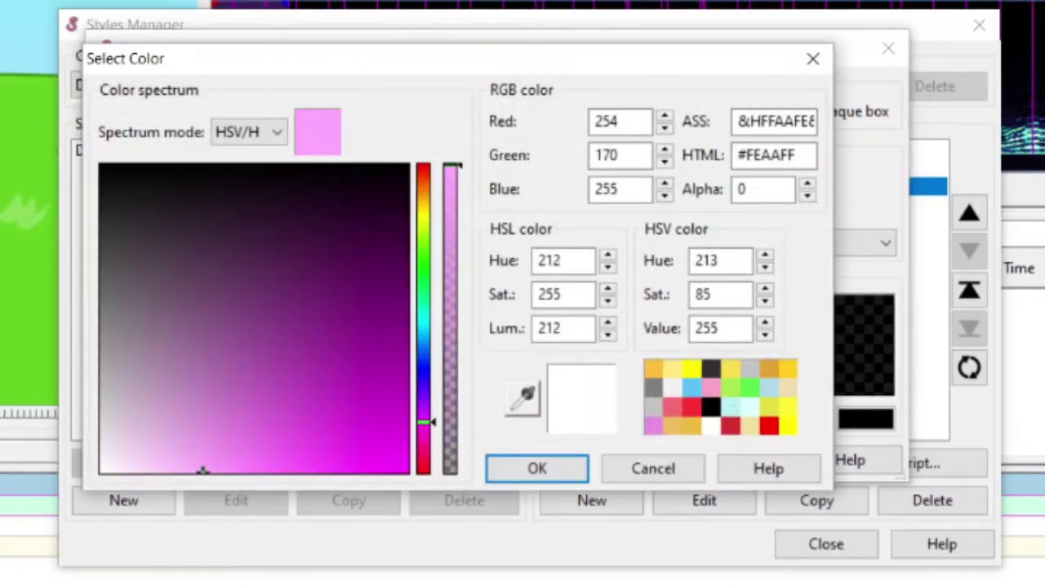
click(565, 472)
click(737, 459)
click(487, 471)
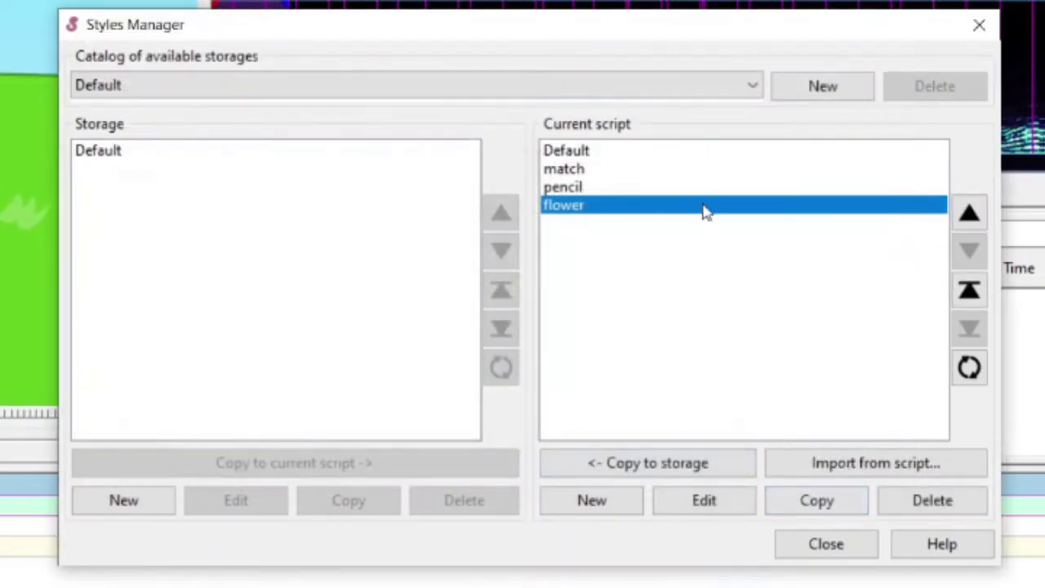
click(561, 169)
click(567, 205)
Close the Styles Manager and give line 1 the match style.
click(828, 549)
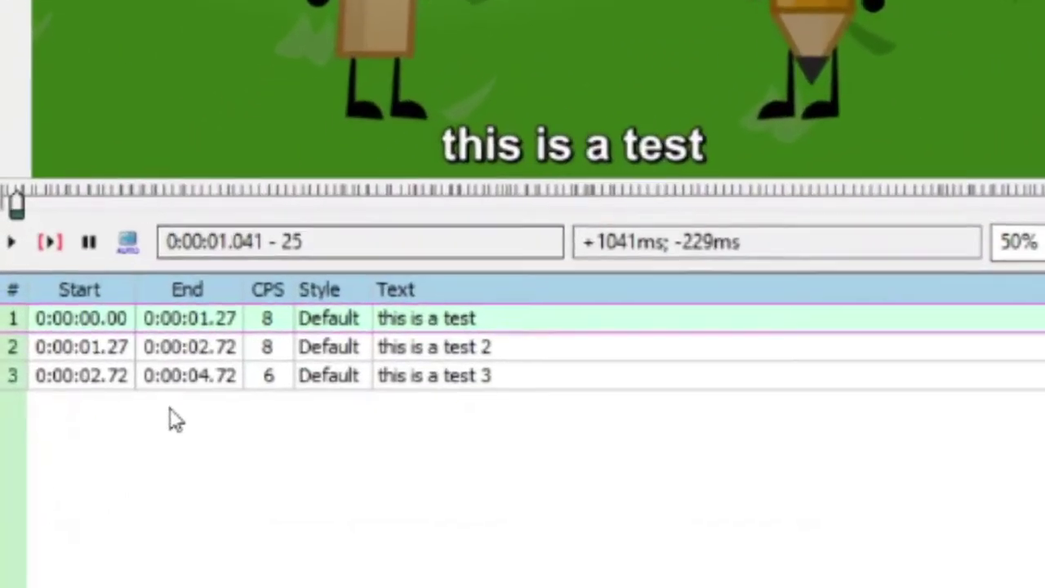
click(96, 340)
click(160, 318)
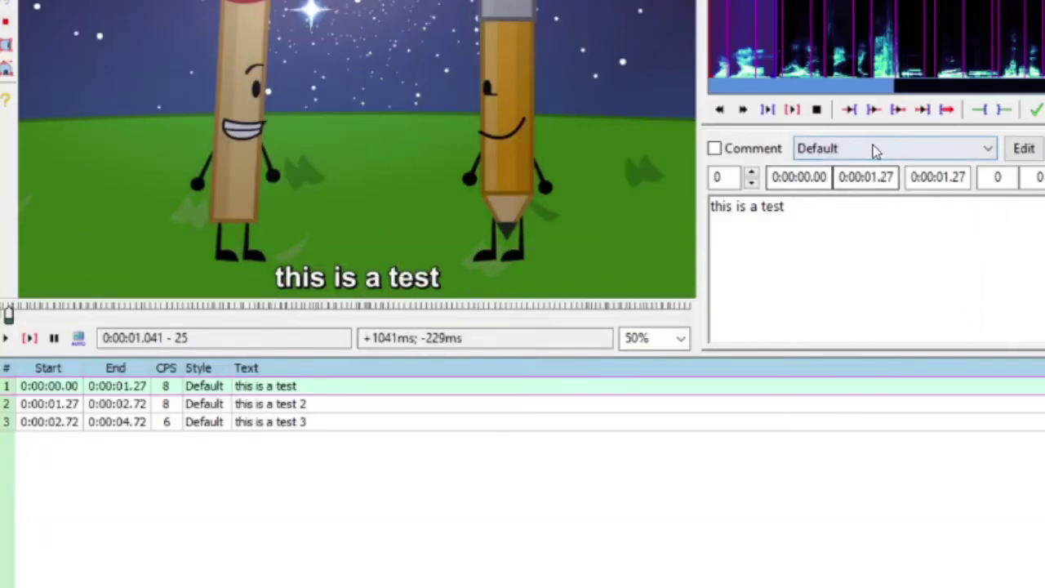
click(875, 149)
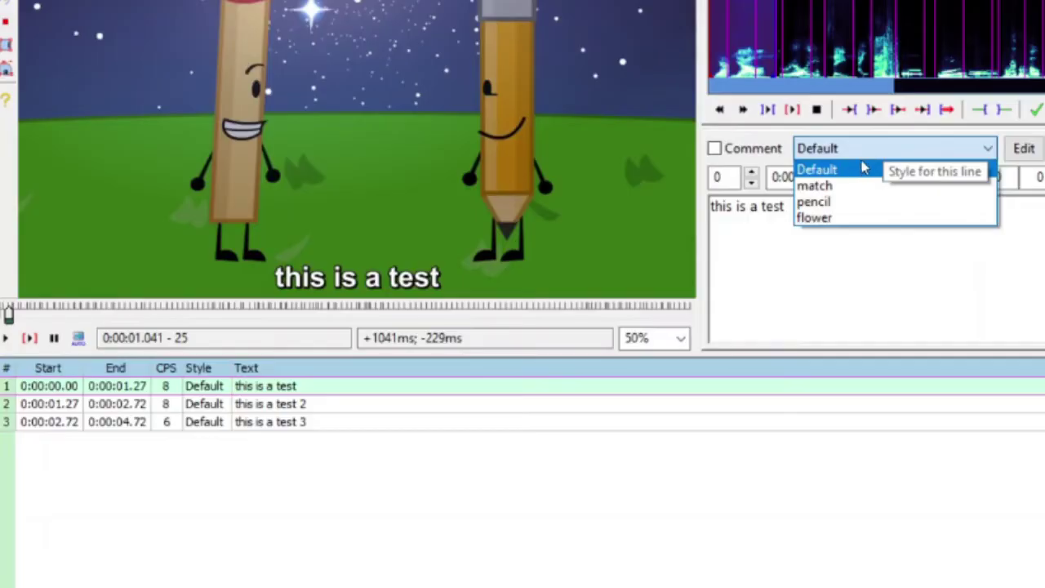
click(834, 190)
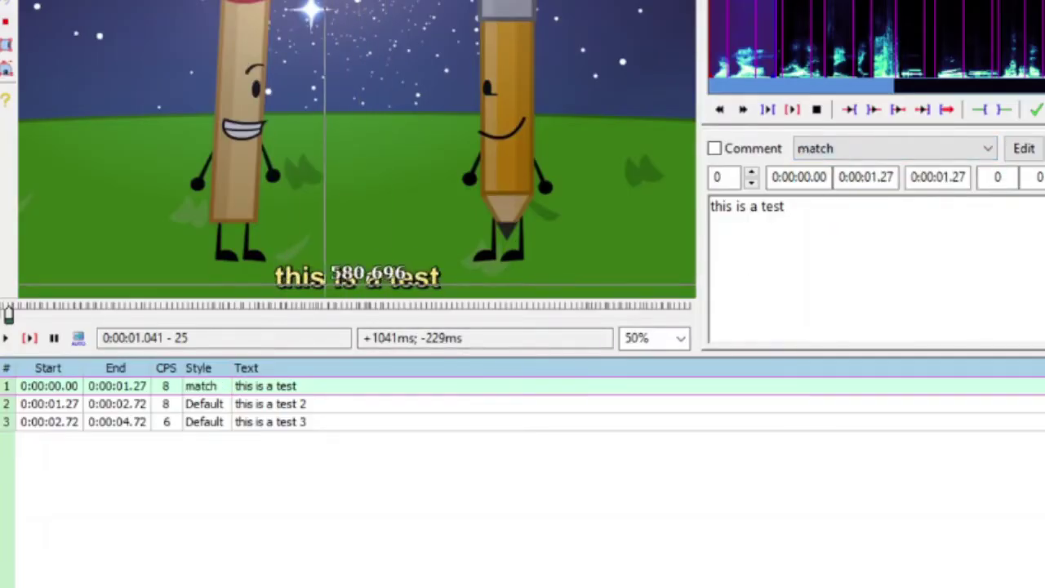
Assign the pencil style to line 2, 'this is a test 2'.
click(8, 317)
drag(8, 317, 13, 314)
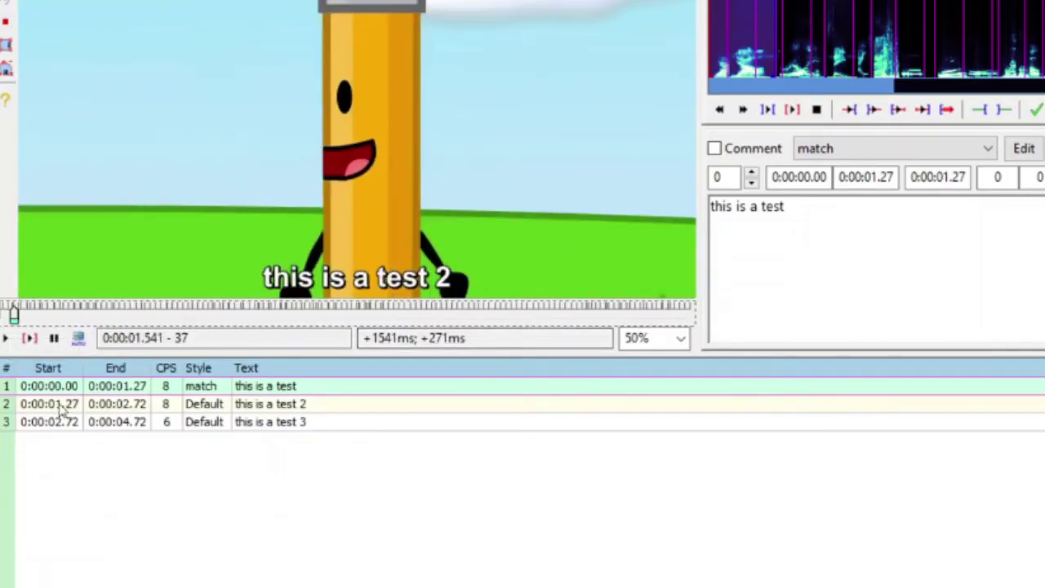
click(86, 408)
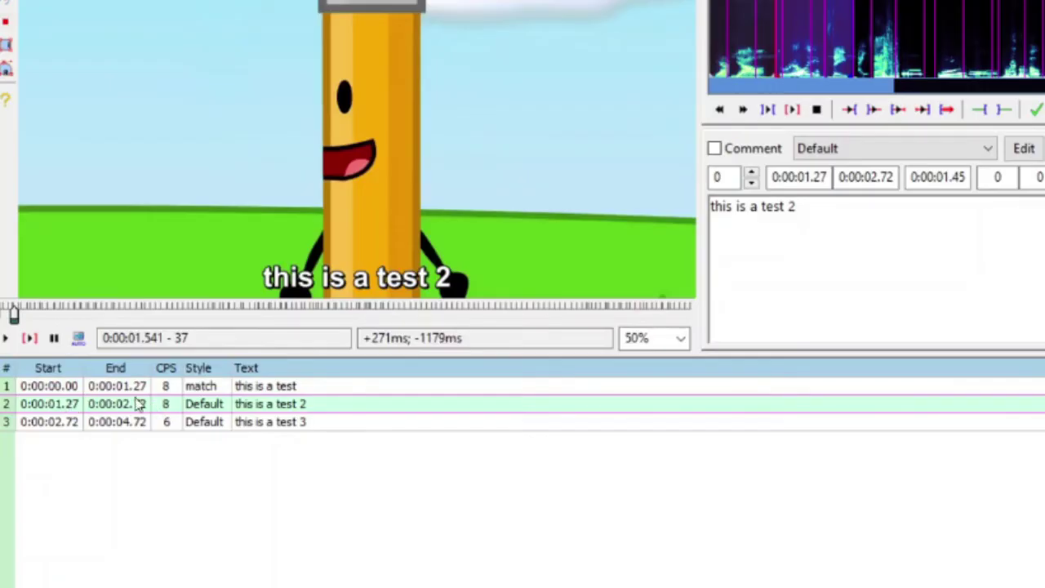
click(890, 151)
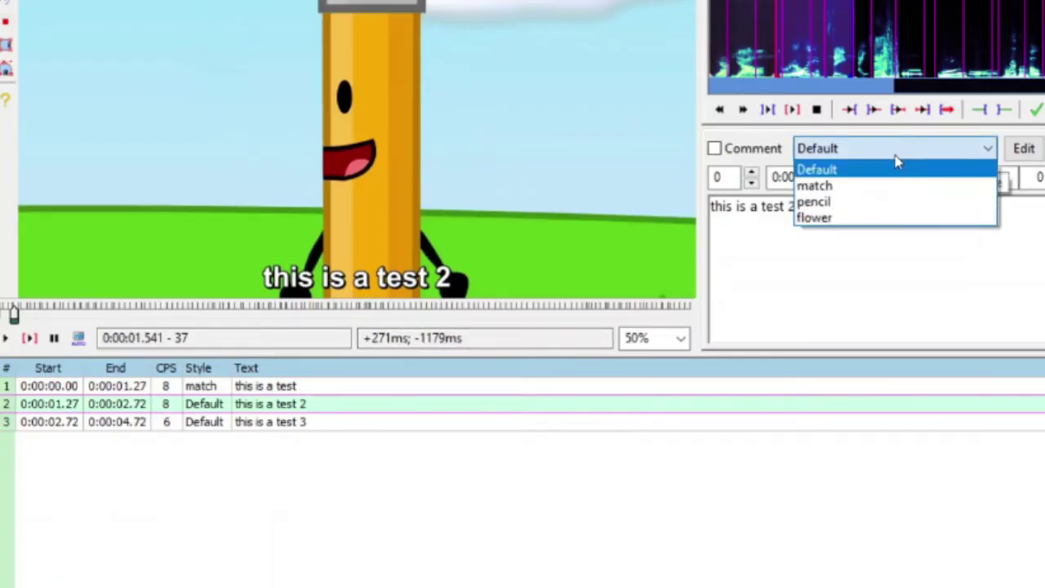
click(823, 207)
Assign the flower style to line 3 and preview playback from the start.
click(15, 312)
drag(15, 312, 27, 316)
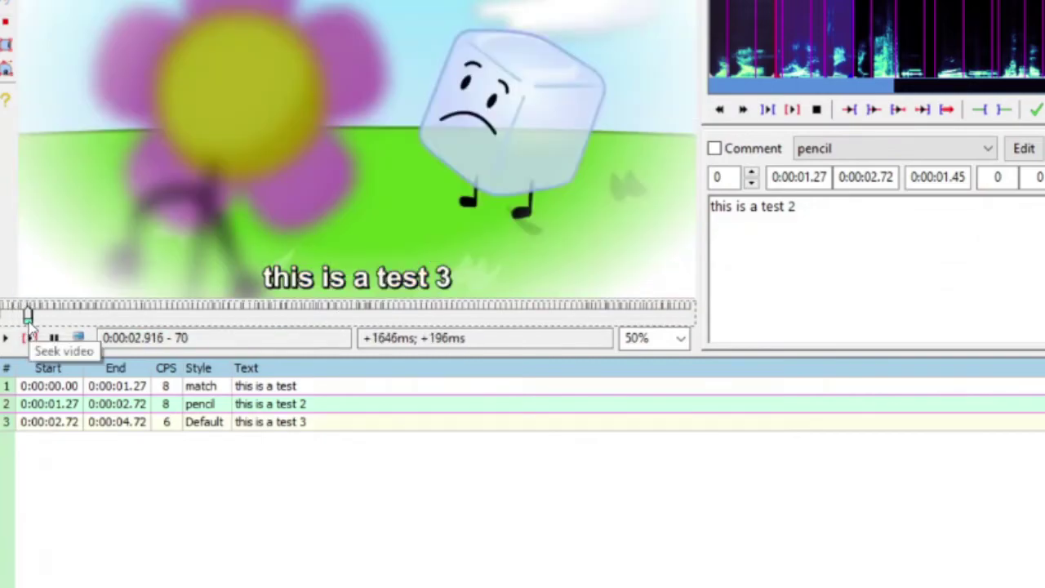
click(55, 424)
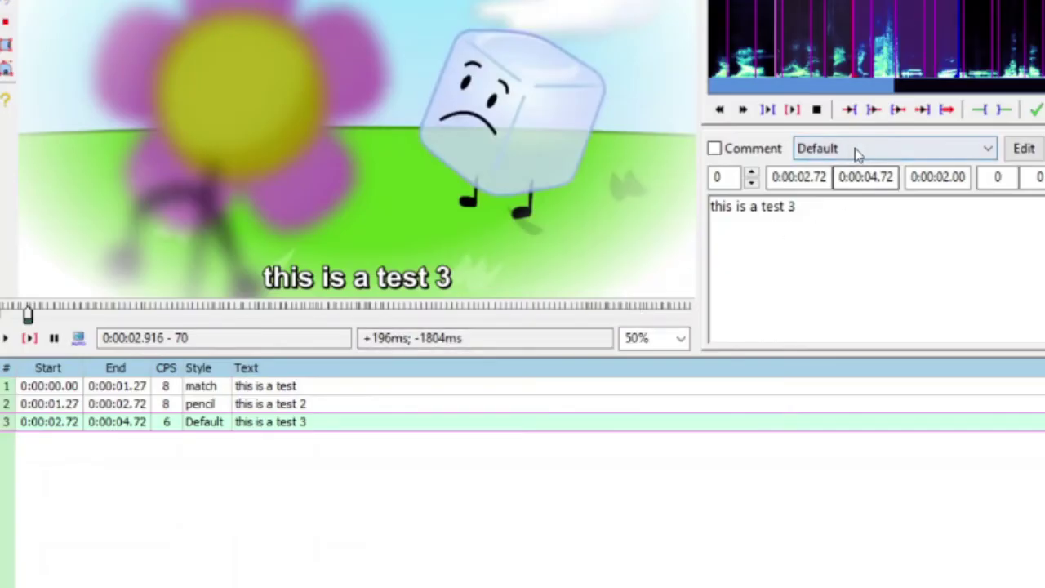
click(832, 150)
click(833, 150)
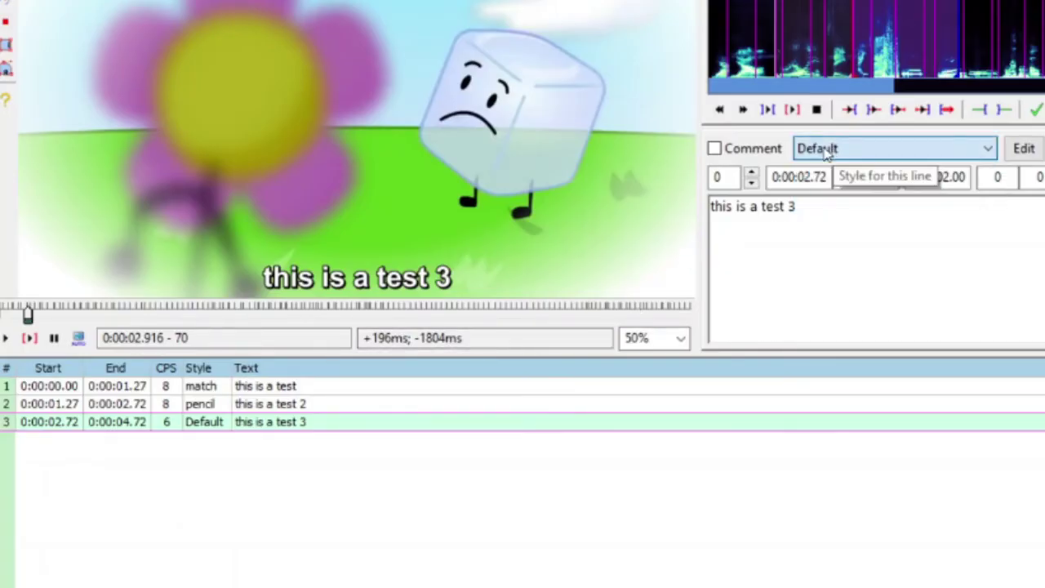
click(888, 155)
click(831, 219)
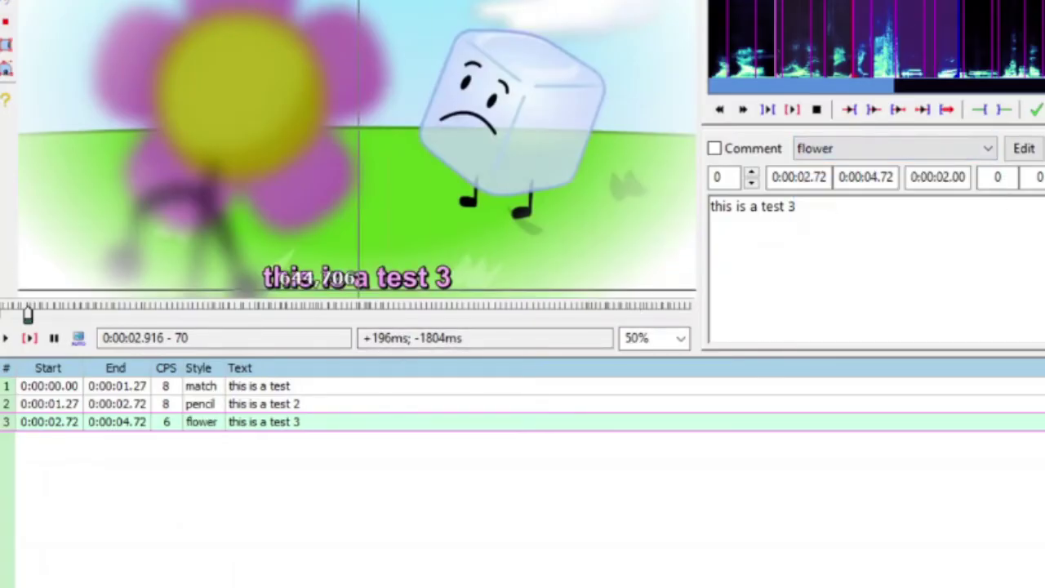
drag(25, 313, 3, 315)
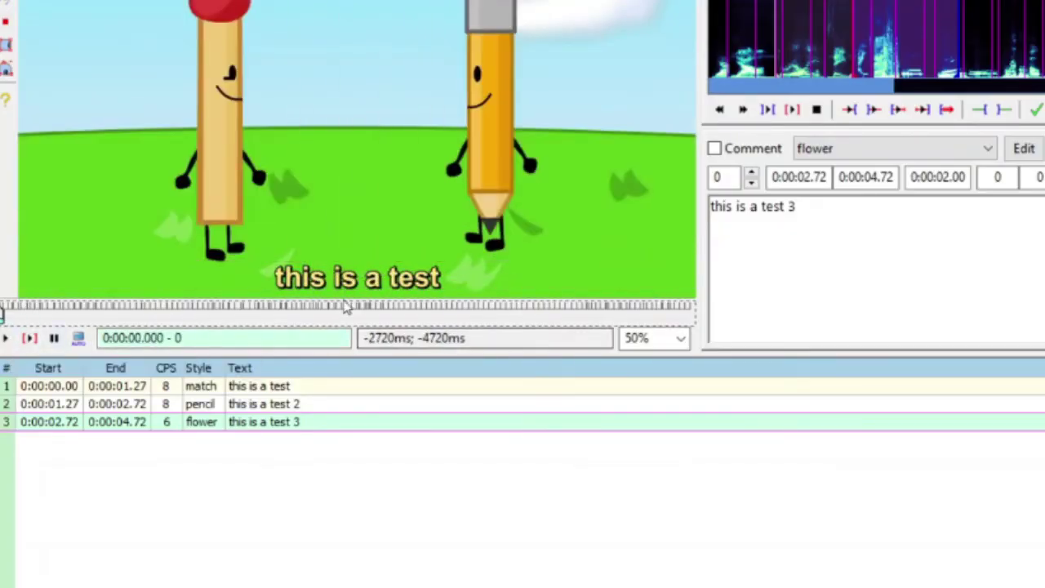
click(6, 337)
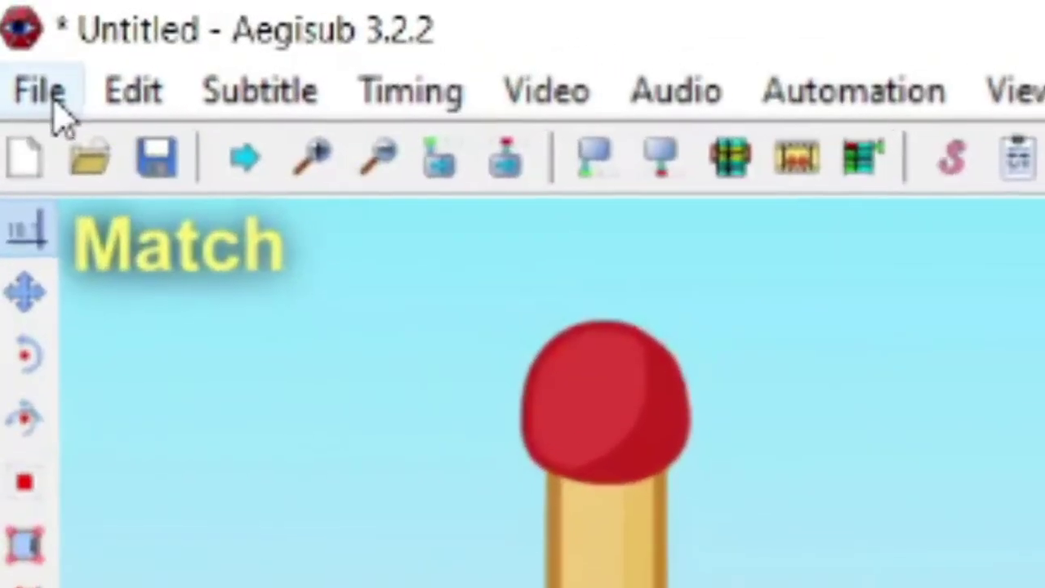
Save the script as 'subtitle test.ass' and minimize Aegisub to show the desktop.
click(13, 22)
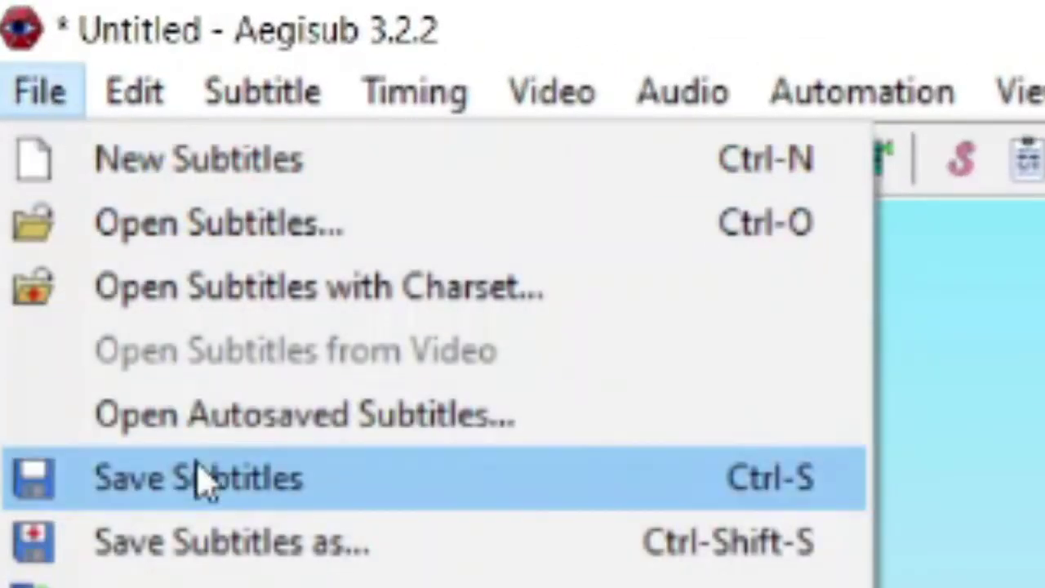
click(236, 545)
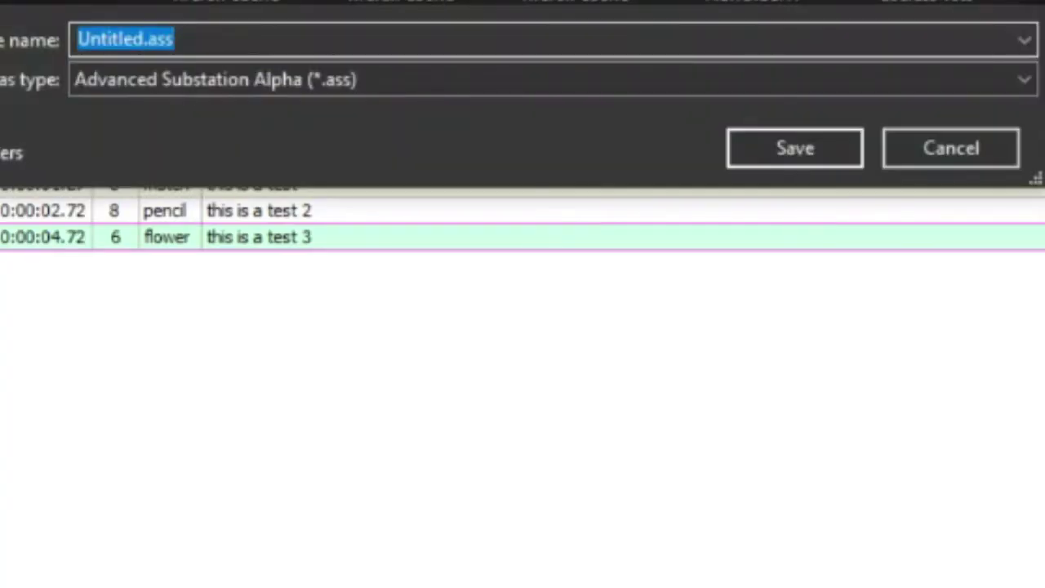
click(112, 39)
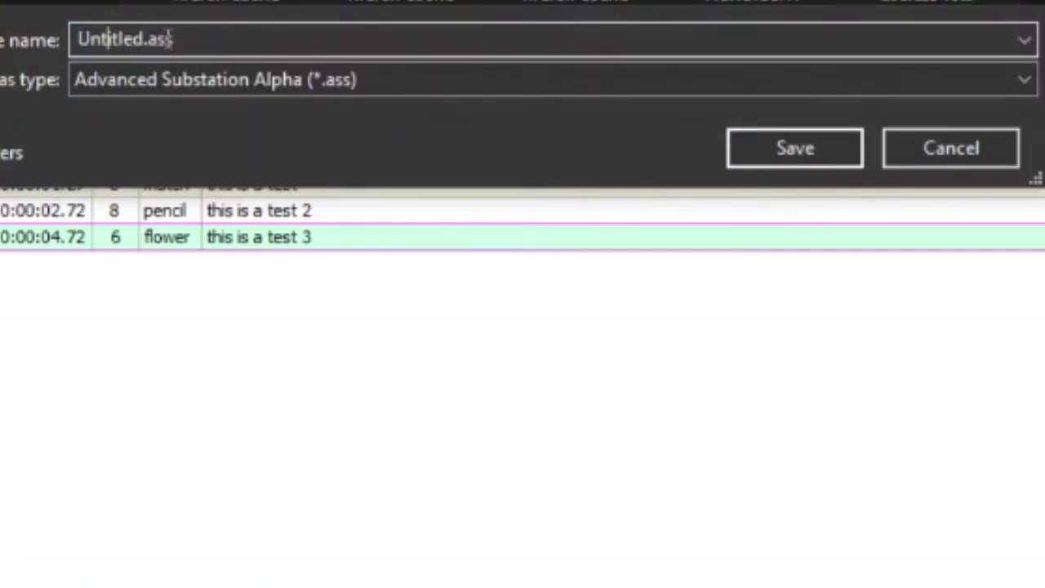
double_click(143, 39)
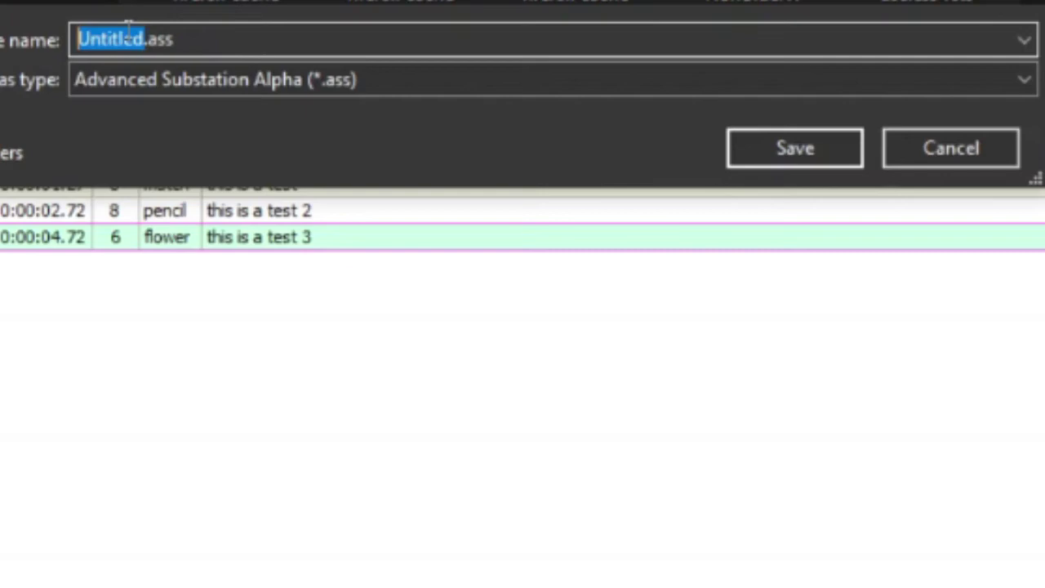
text(sub)
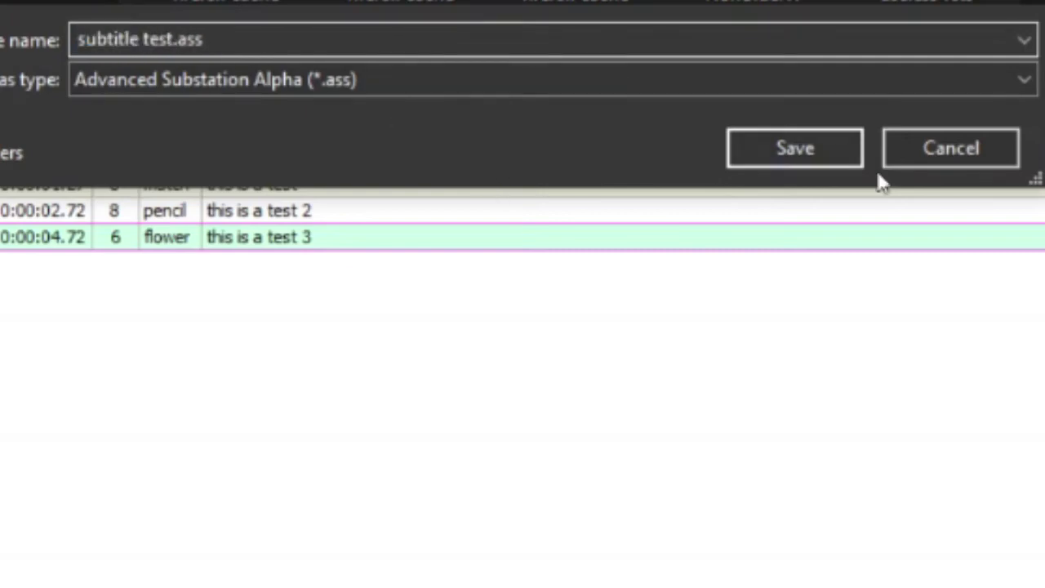
click(799, 151)
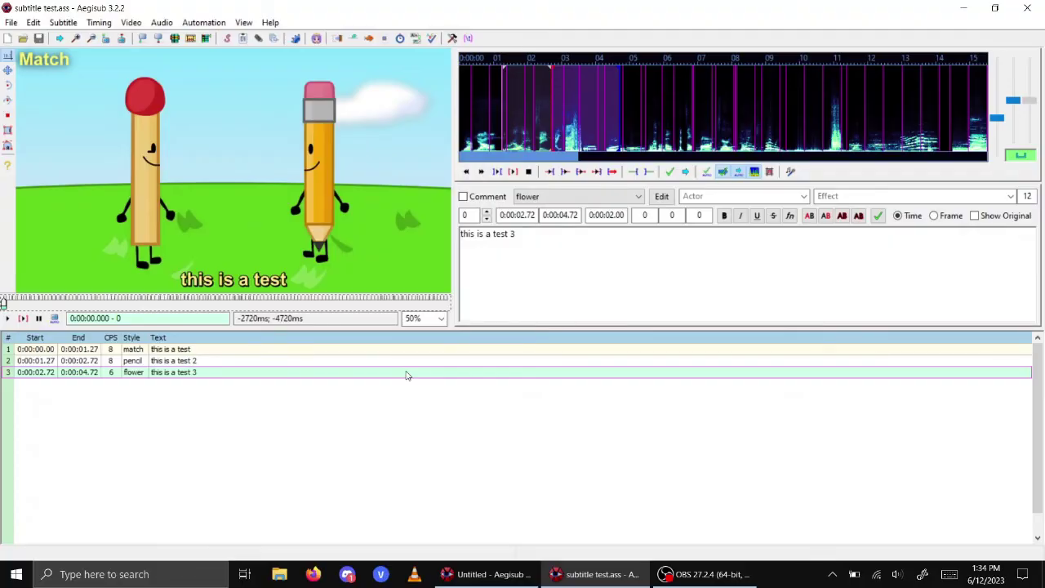
click(977, 13)
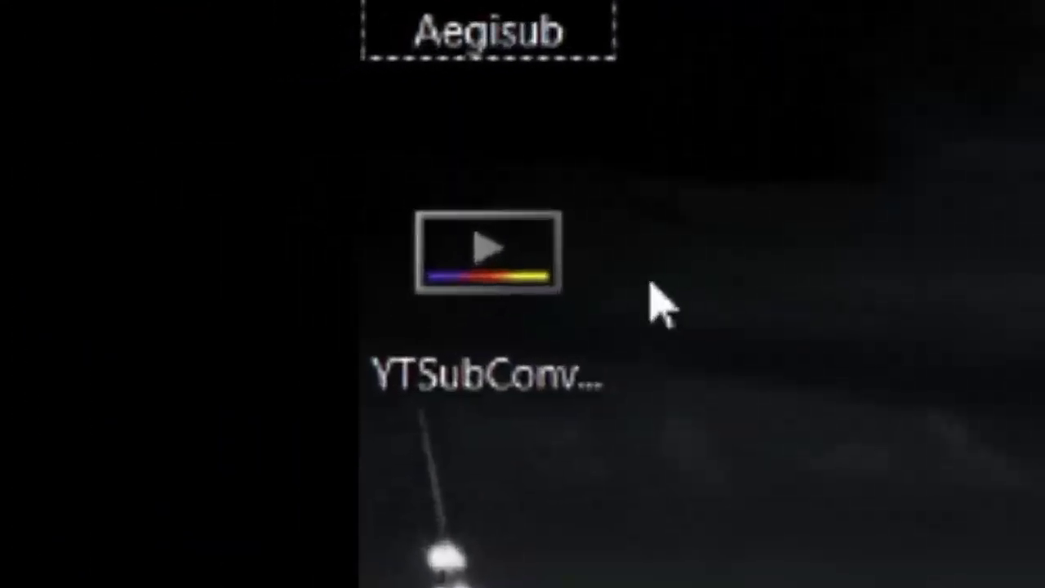
Load subtitle test.ass into YTSubConverter and convert it to subtitle test.ytt.
click(228, 212)
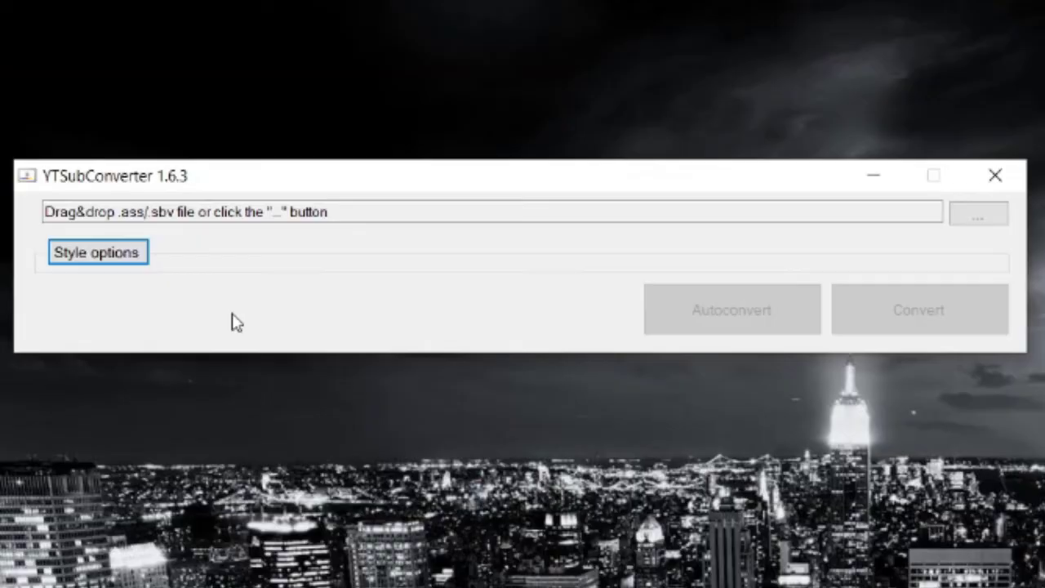
click(981, 223)
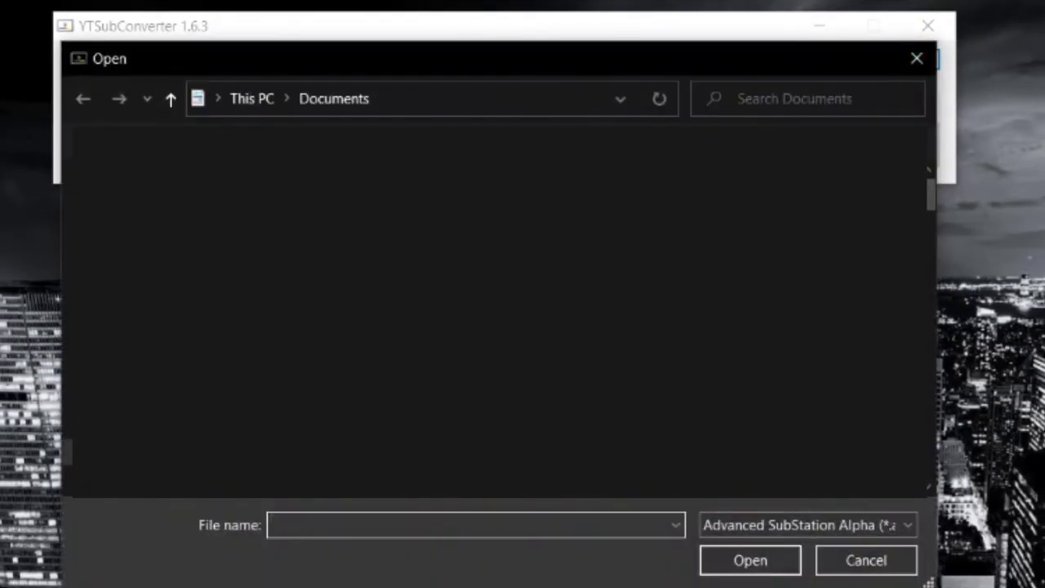
text(sub)
key(Down)
key(Return)
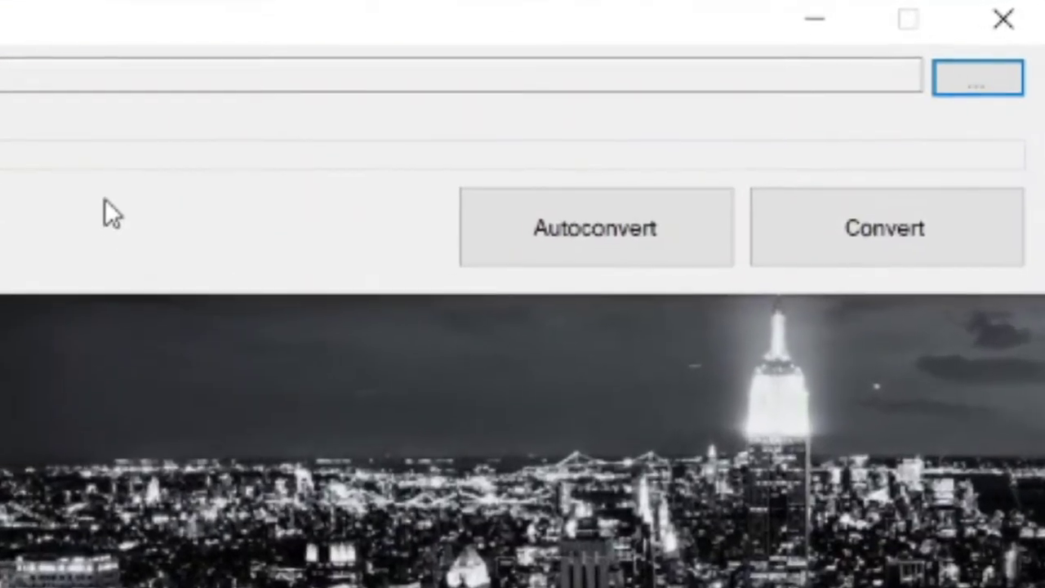
click(898, 258)
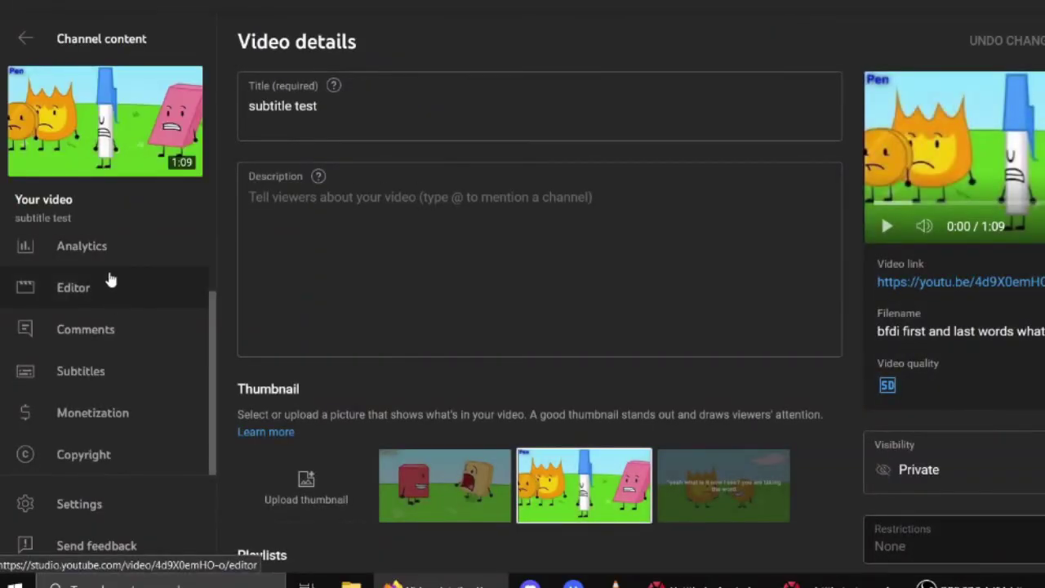
On the video's Subtitles page, start adding subtitles for English (United States).
scroll(131, 302, up, 2)
scroll(305, 364, down, 2)
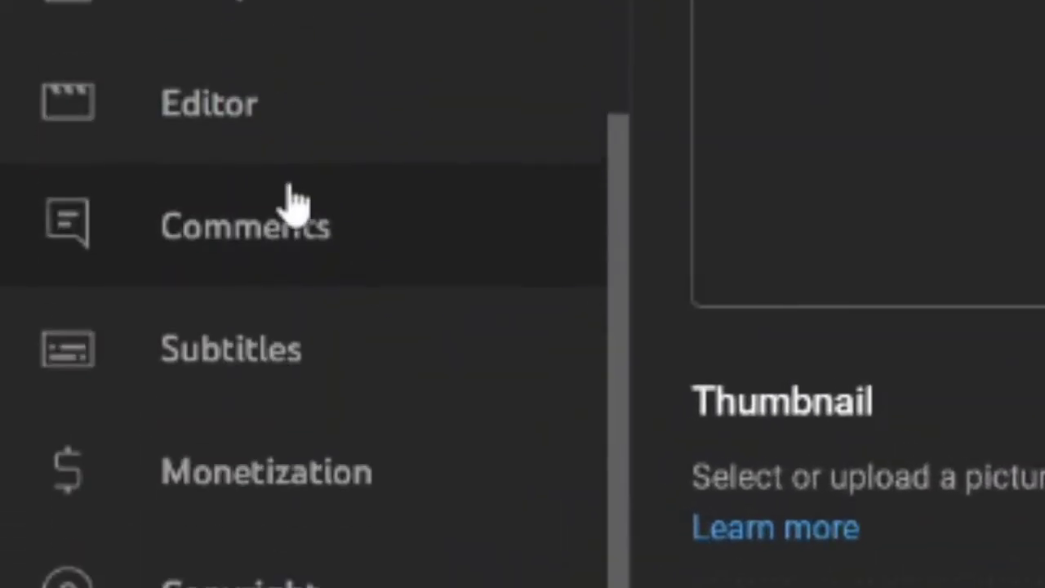
click(319, 385)
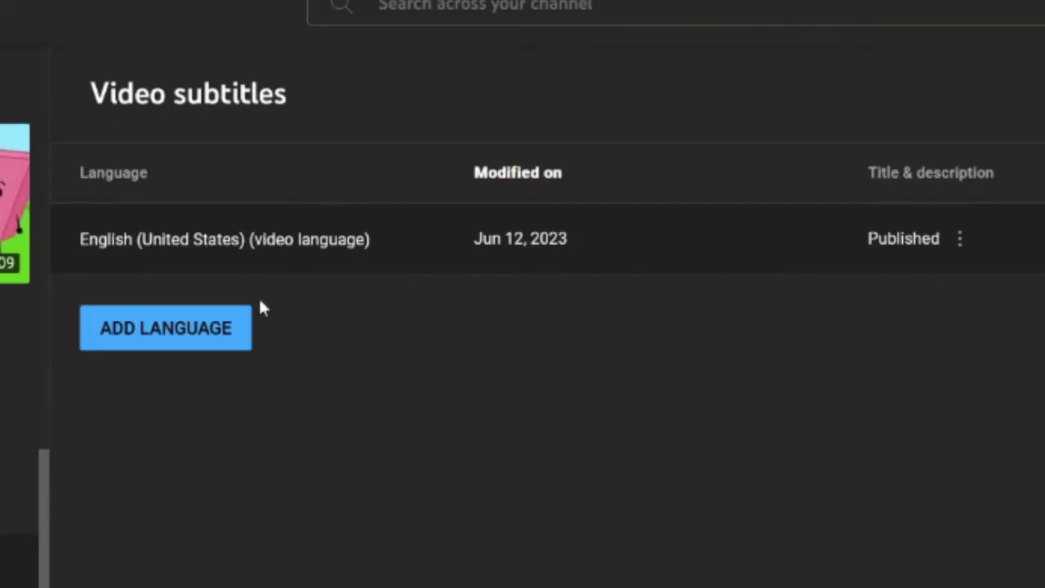
click(210, 320)
scroll(355, 303, down, 10)
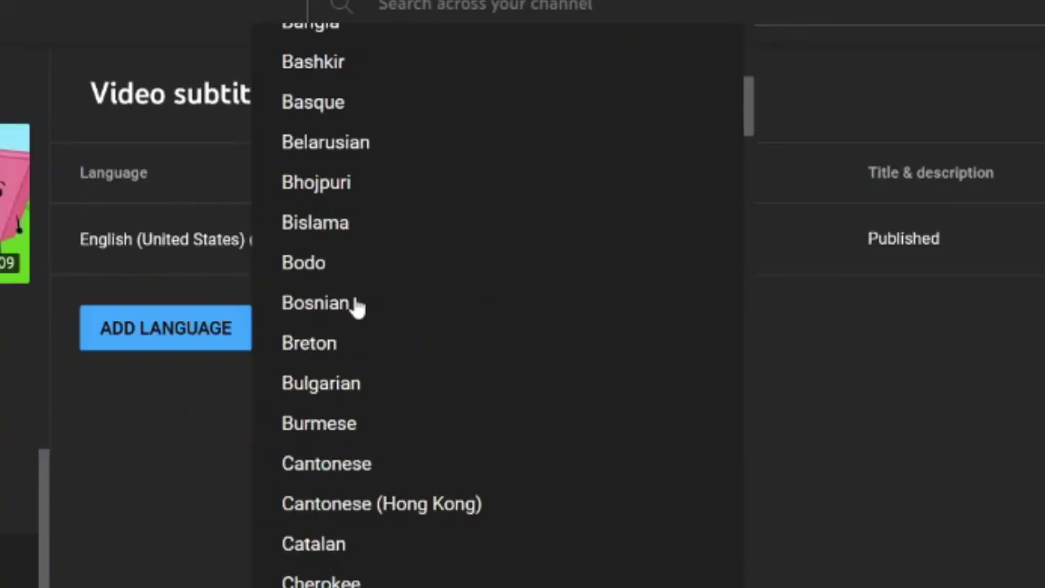
scroll(388, 119, down, 8)
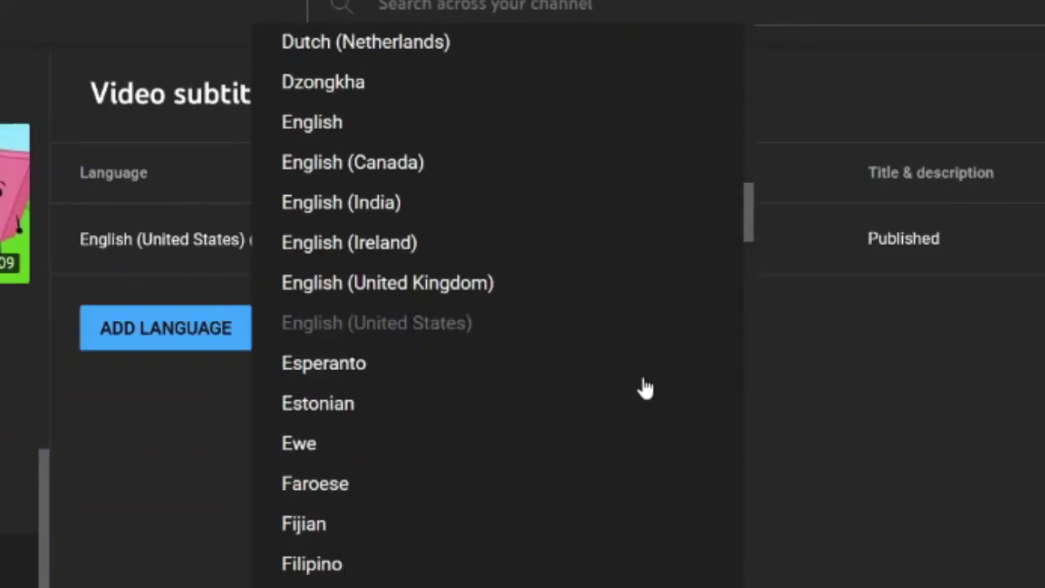
click(827, 369)
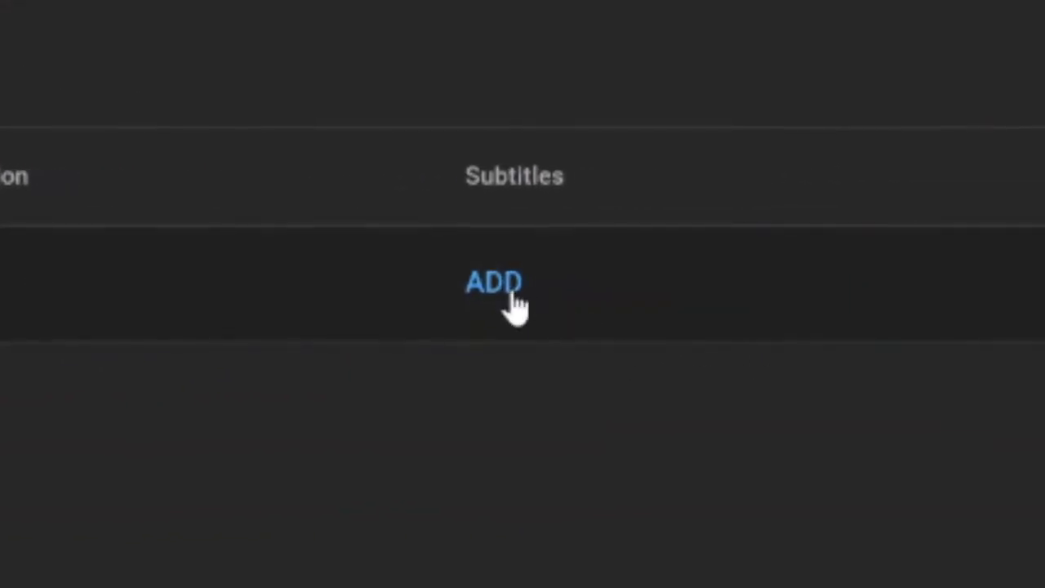
click(495, 285)
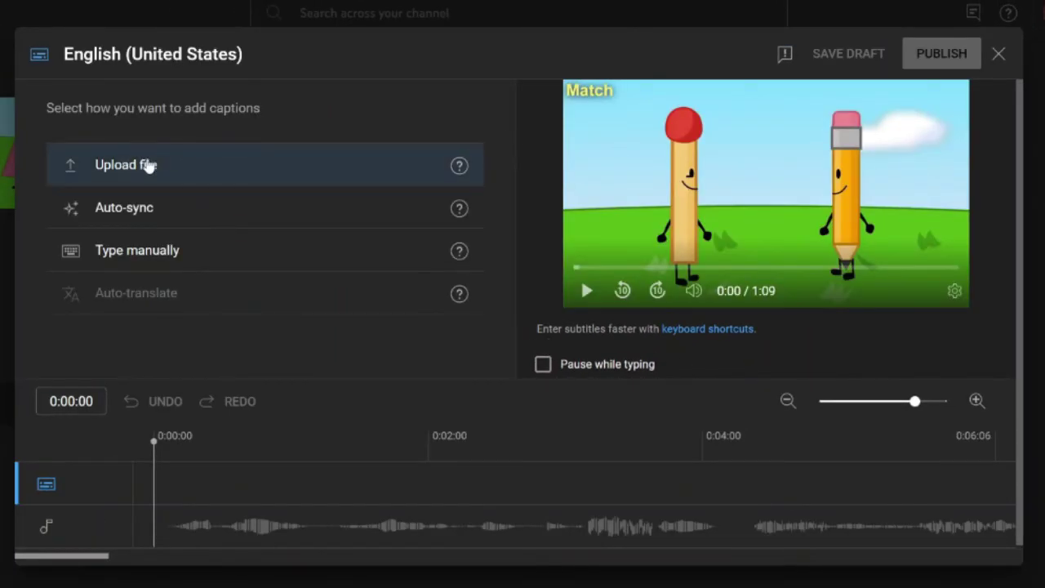
Upload subtitle test.ytt as a timed caption file and scrub the preview to check the captions.
click(149, 166)
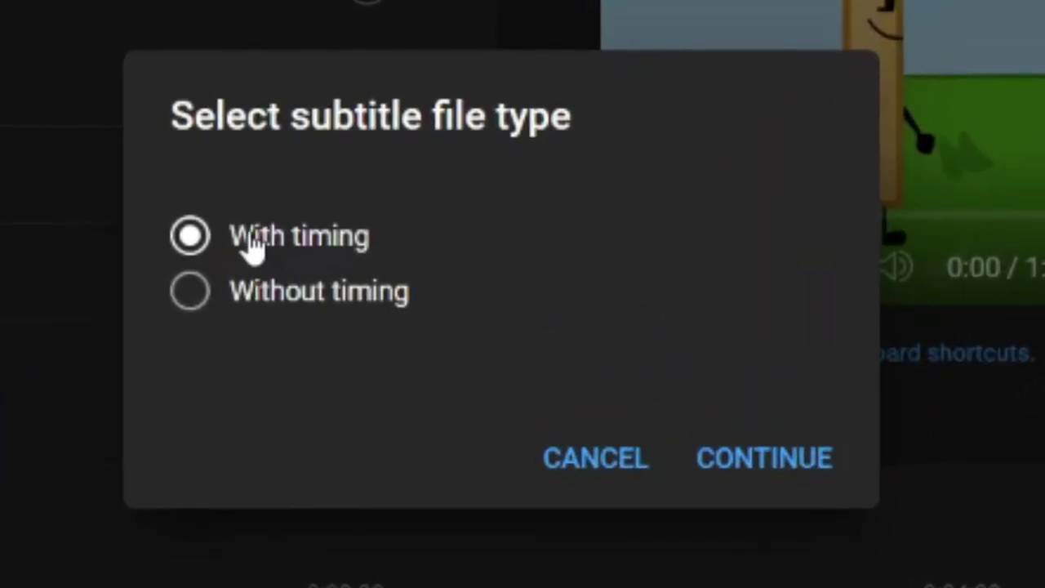
click(758, 461)
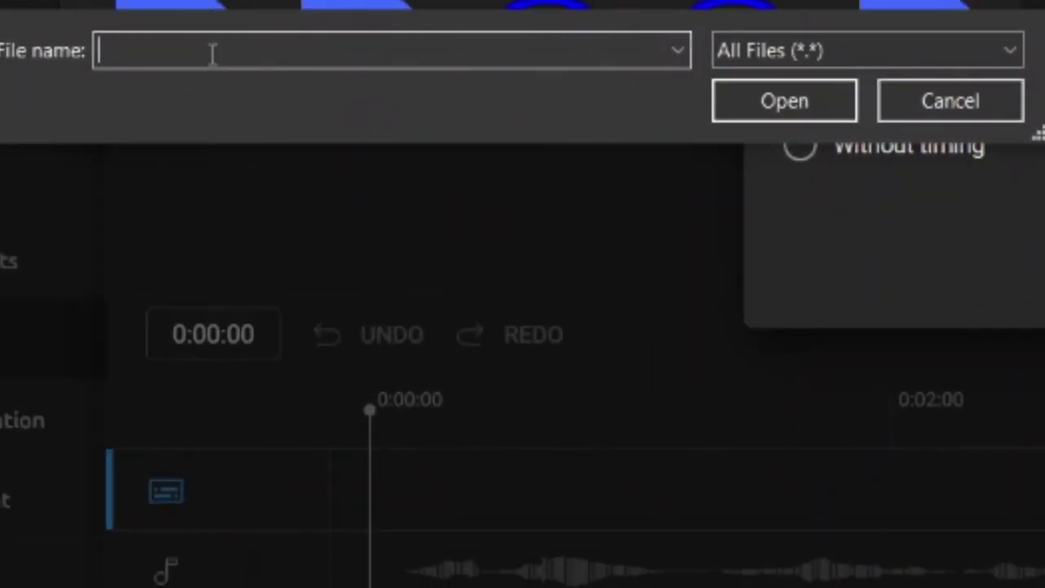
text(sub)
key(Down)
key(Down)
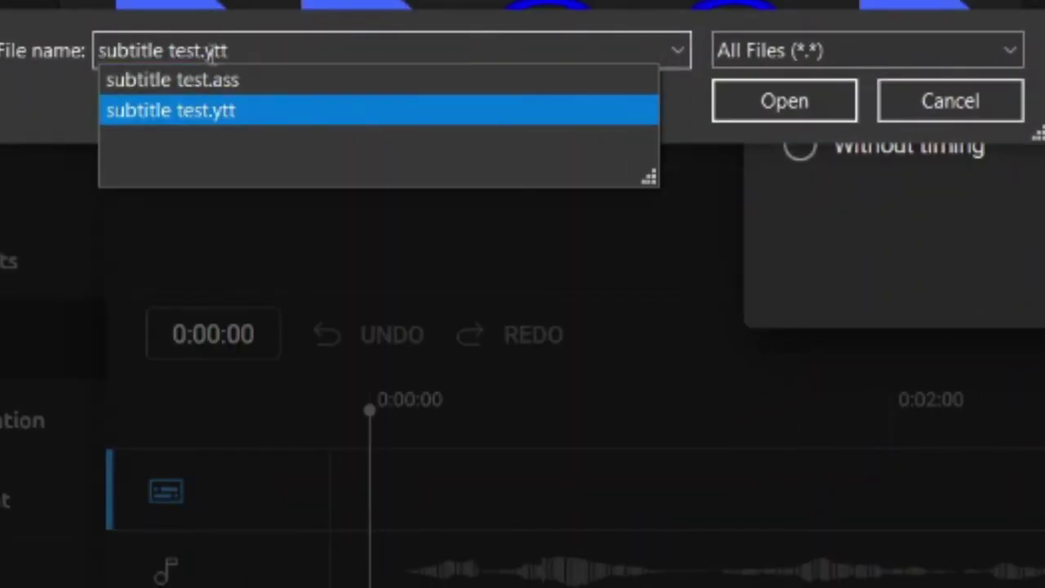
click(751, 102)
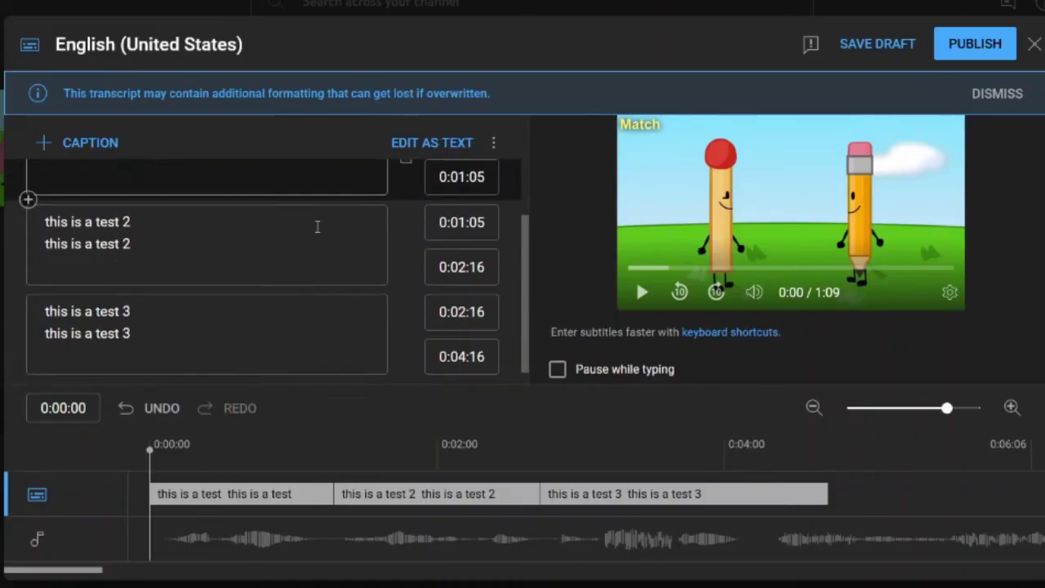
drag(199, 466, 602, 457)
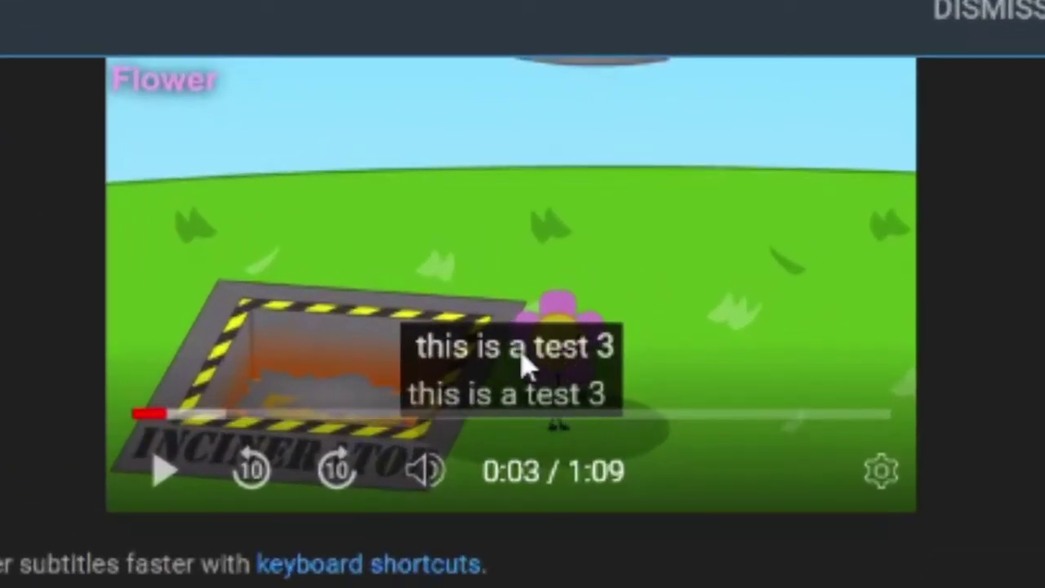
key(shift+Left)
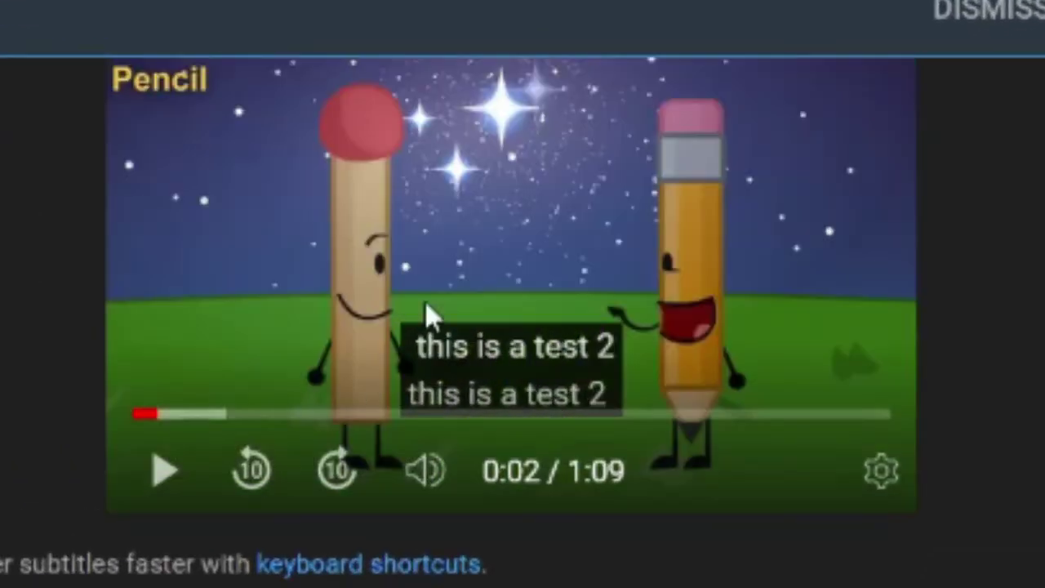